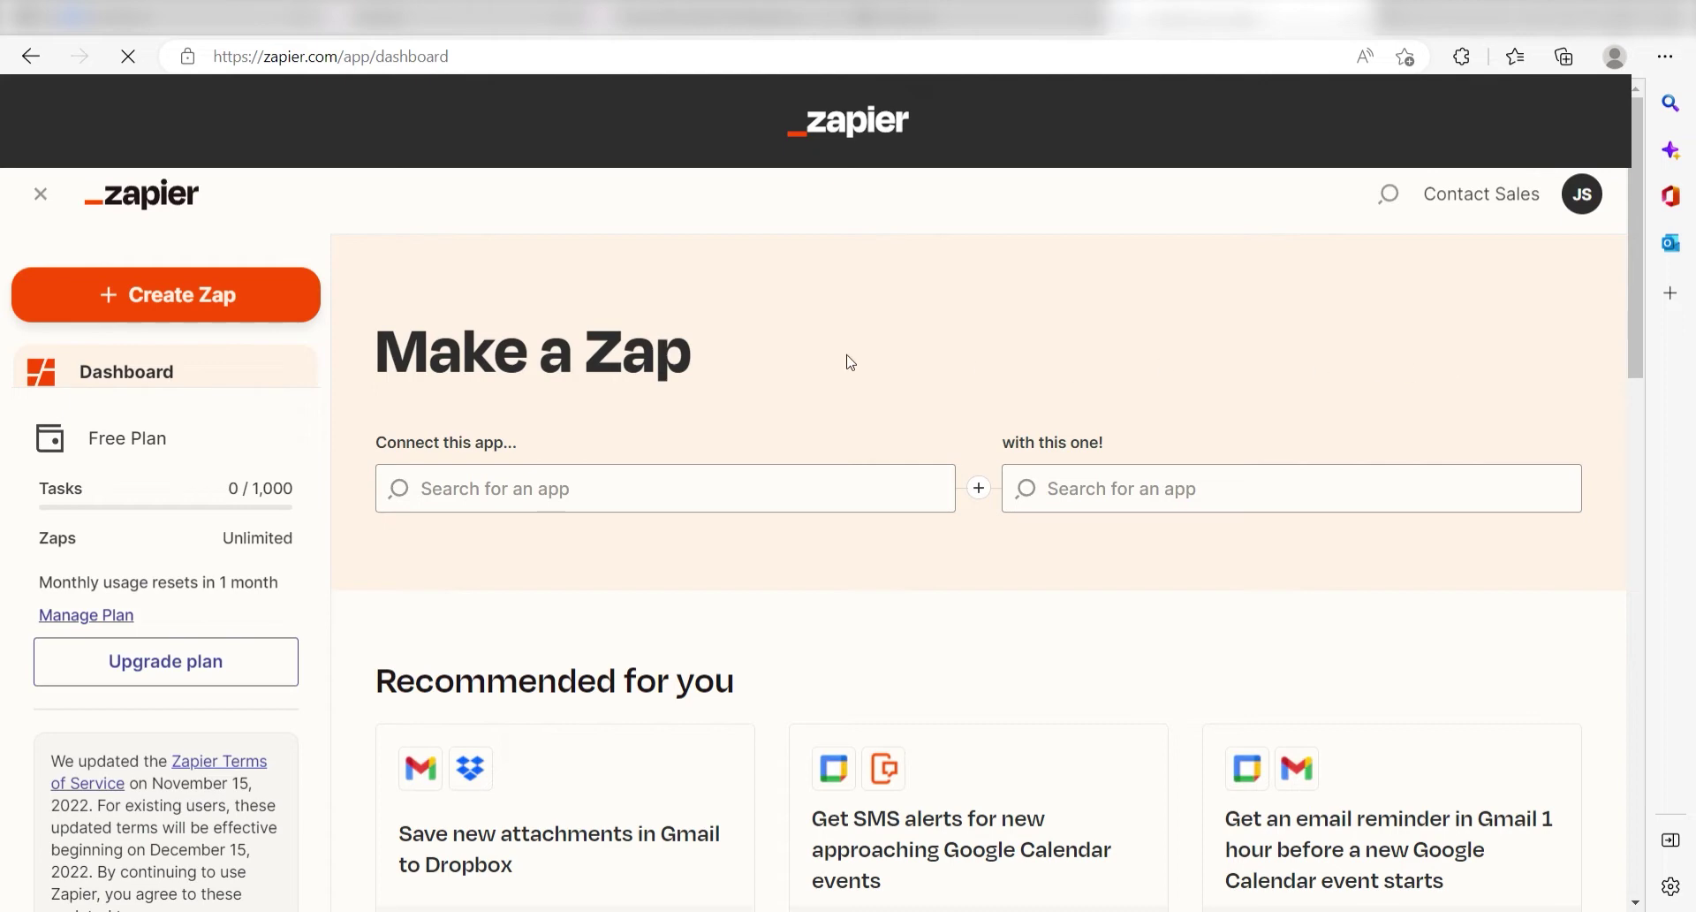
Start a new Zap, search for 'clickup', and choose ClickUp as the trigger app
{"action": "left_click", "coordinate": [250, 303]}
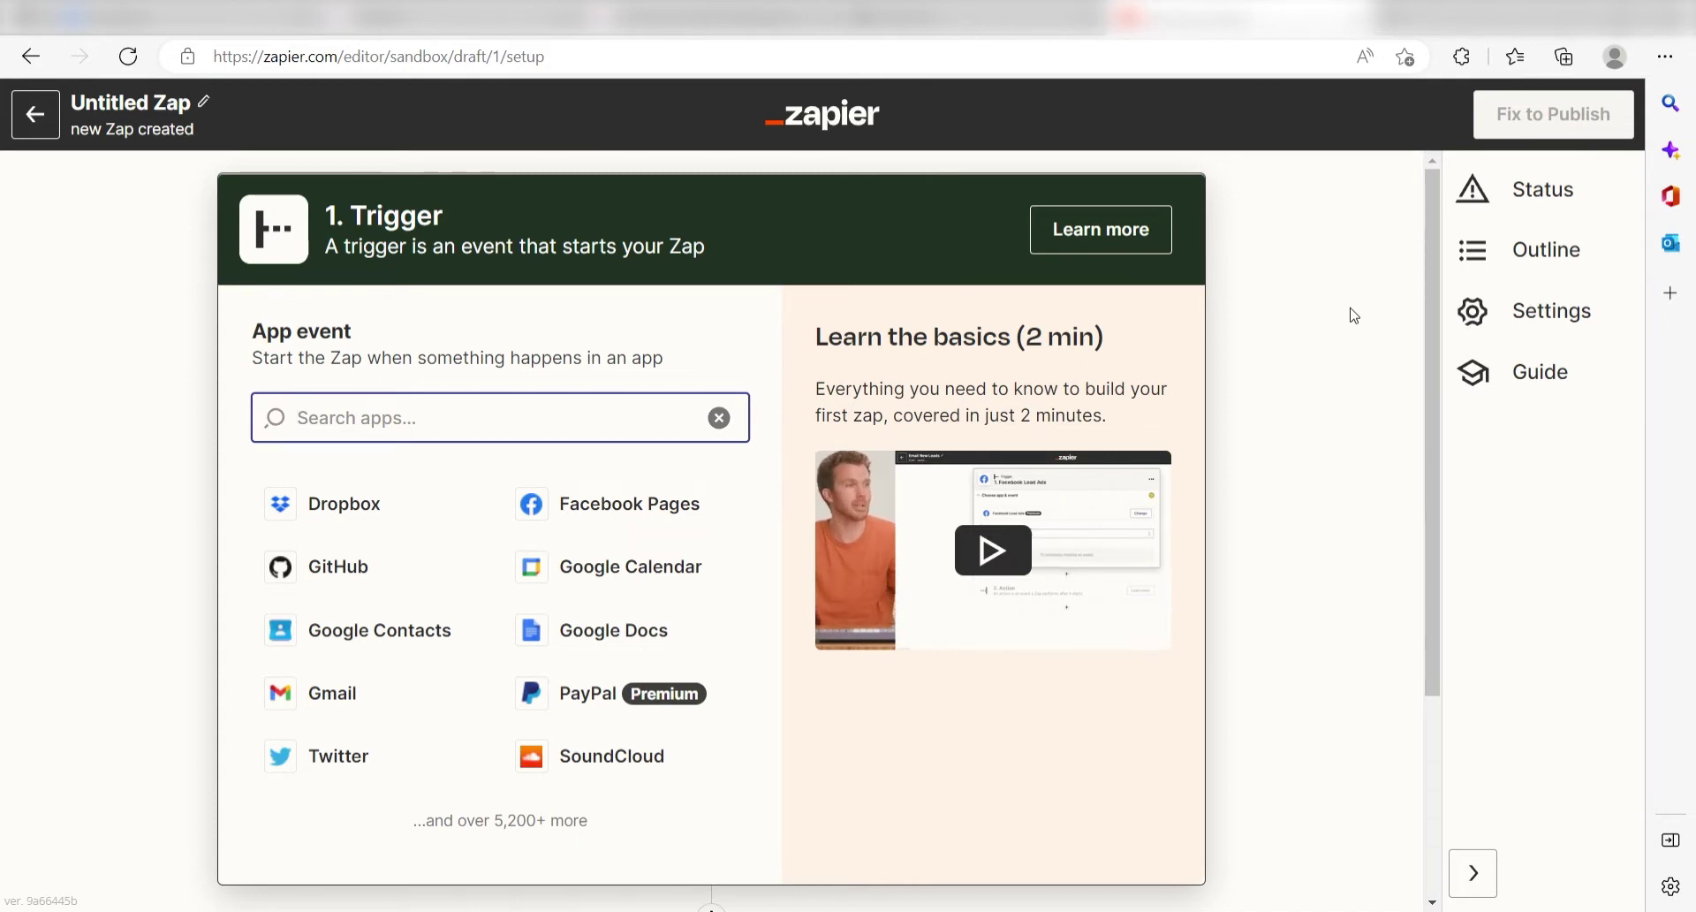
{"action": "type", "text": "clickup"}
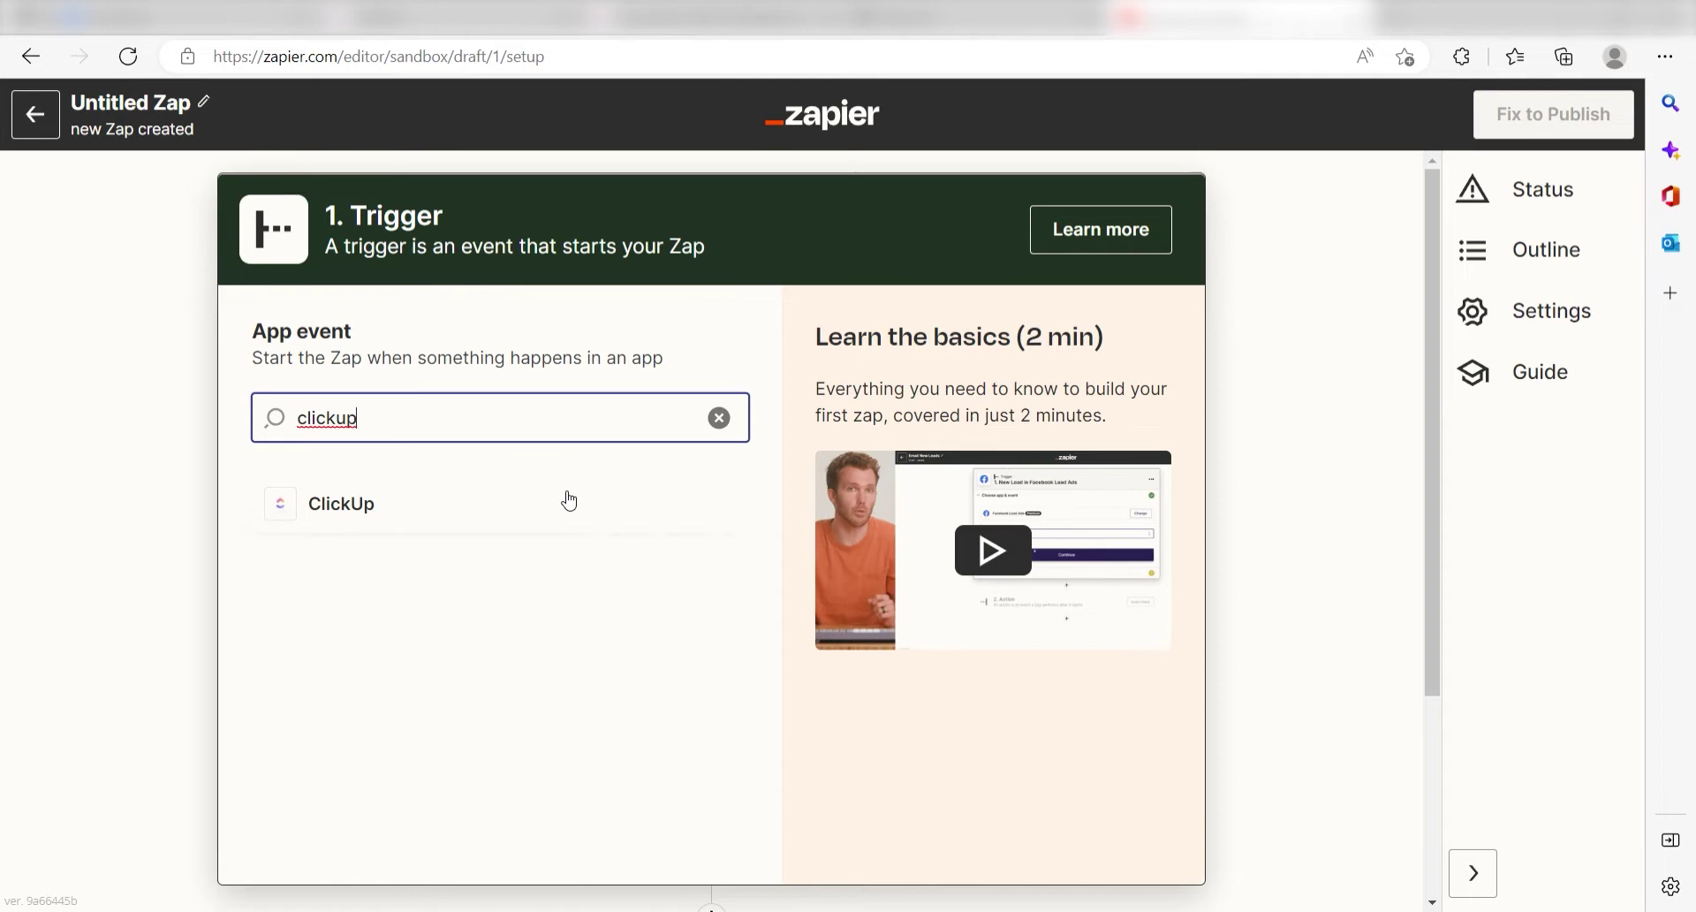
{"action": "left_click", "coordinate": [510, 512]}
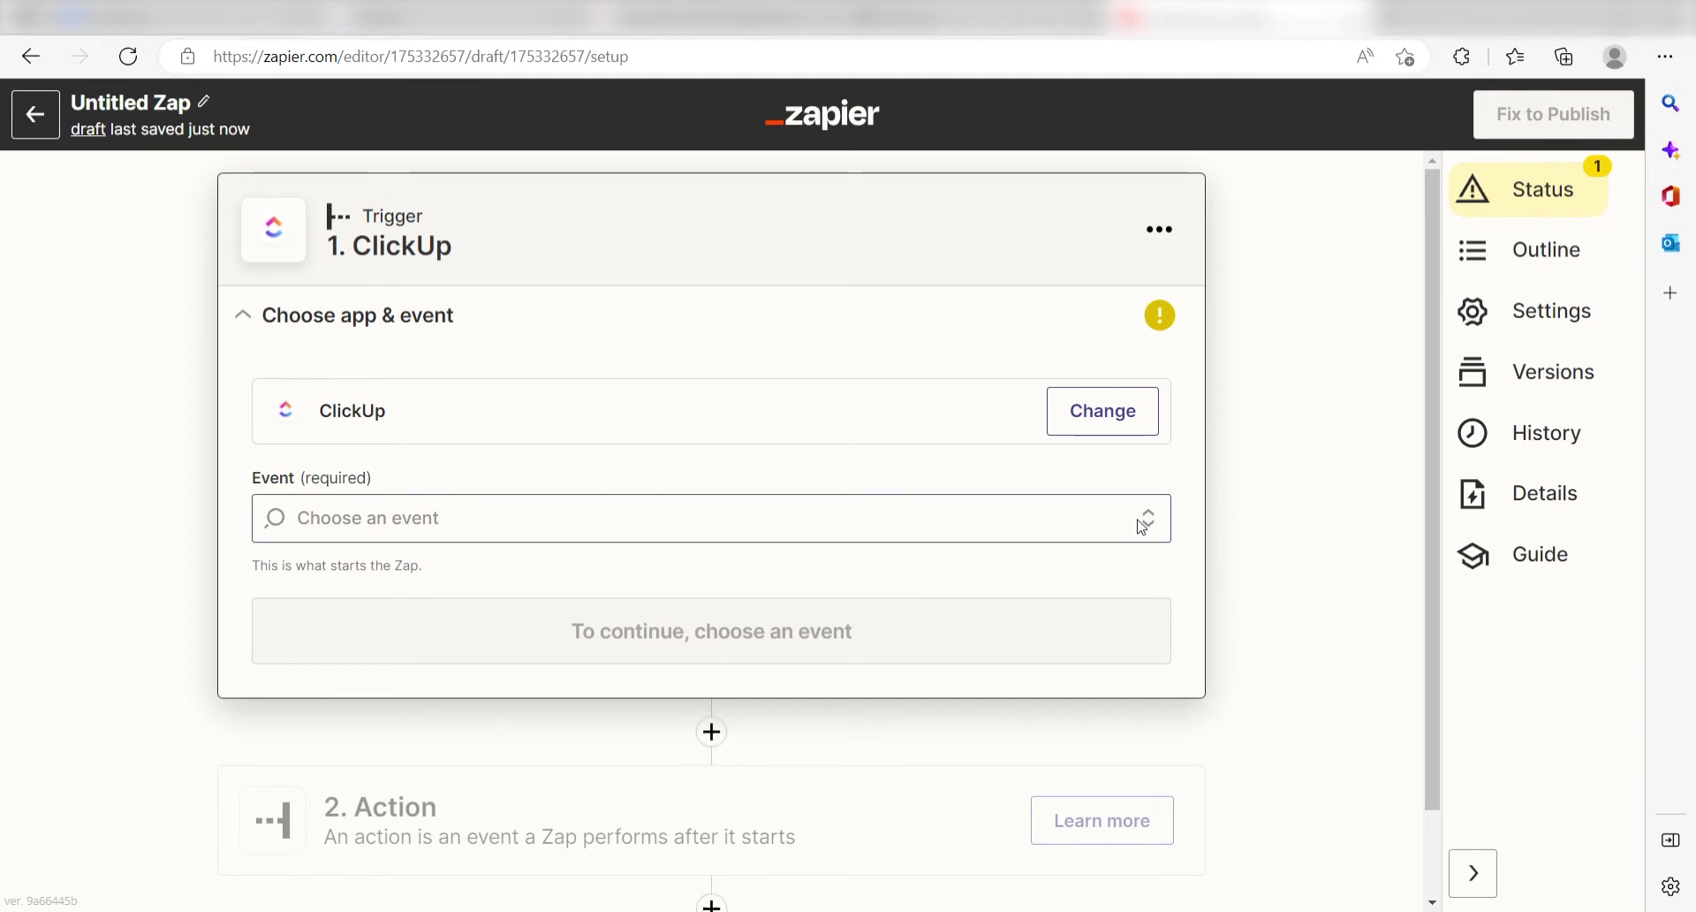
Set the ClickUp trigger event to New Task
{"action": "left_click", "coordinate": [928, 517]}
{"action": "left_click", "coordinate": [881, 742]}
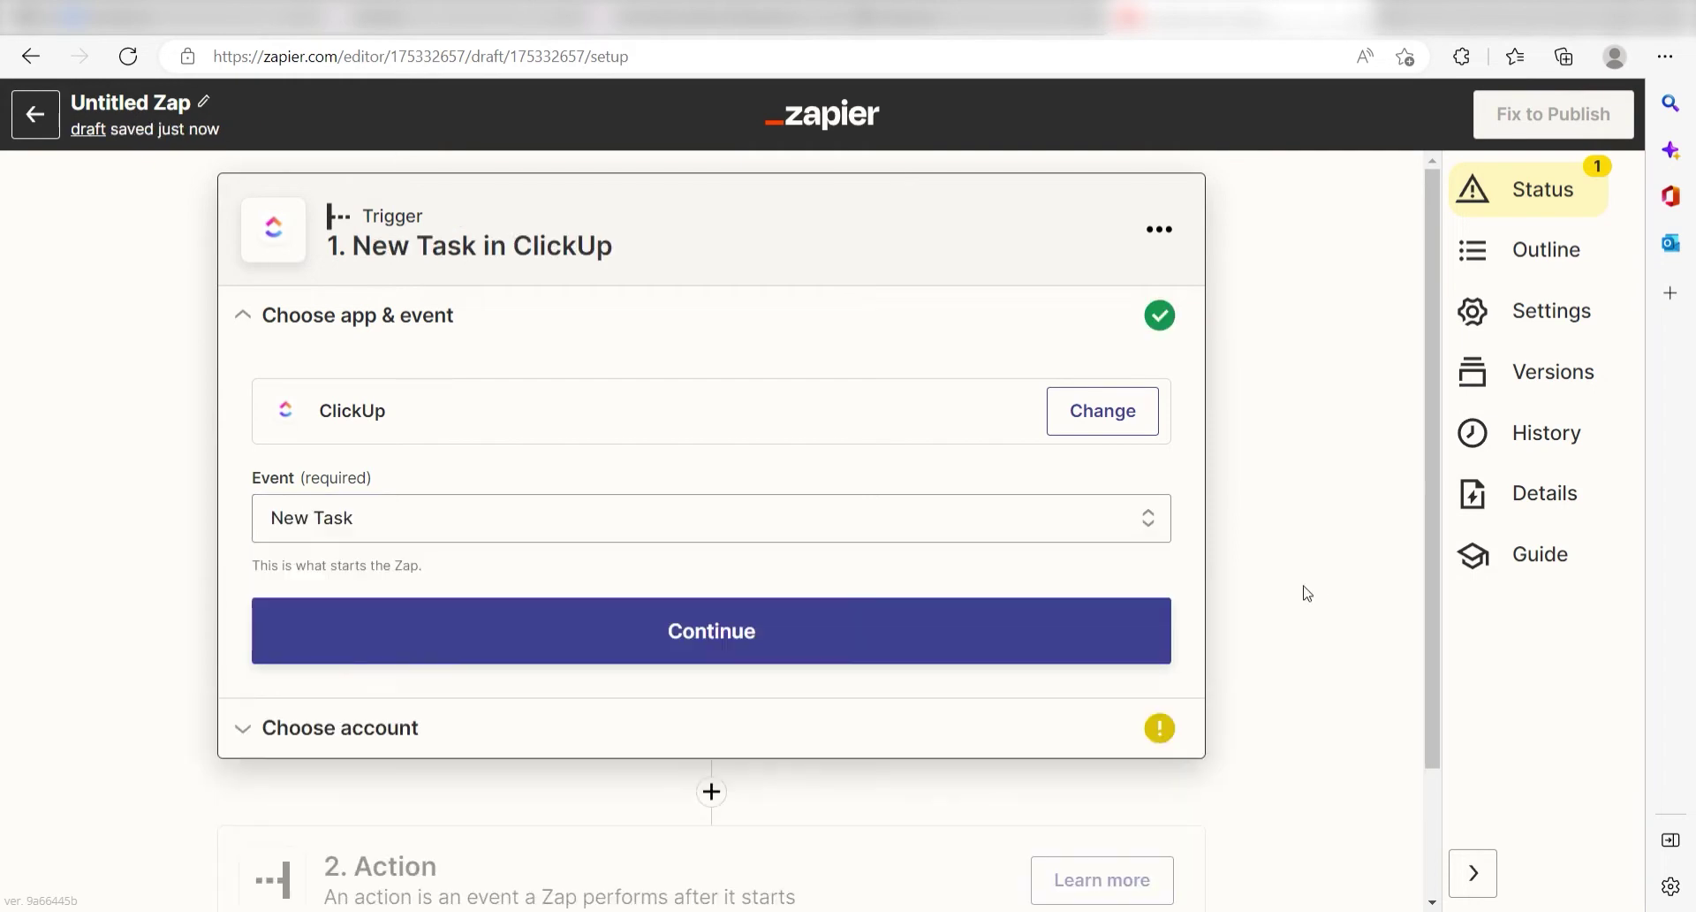
{"action": "left_click", "coordinate": [1109, 640]}
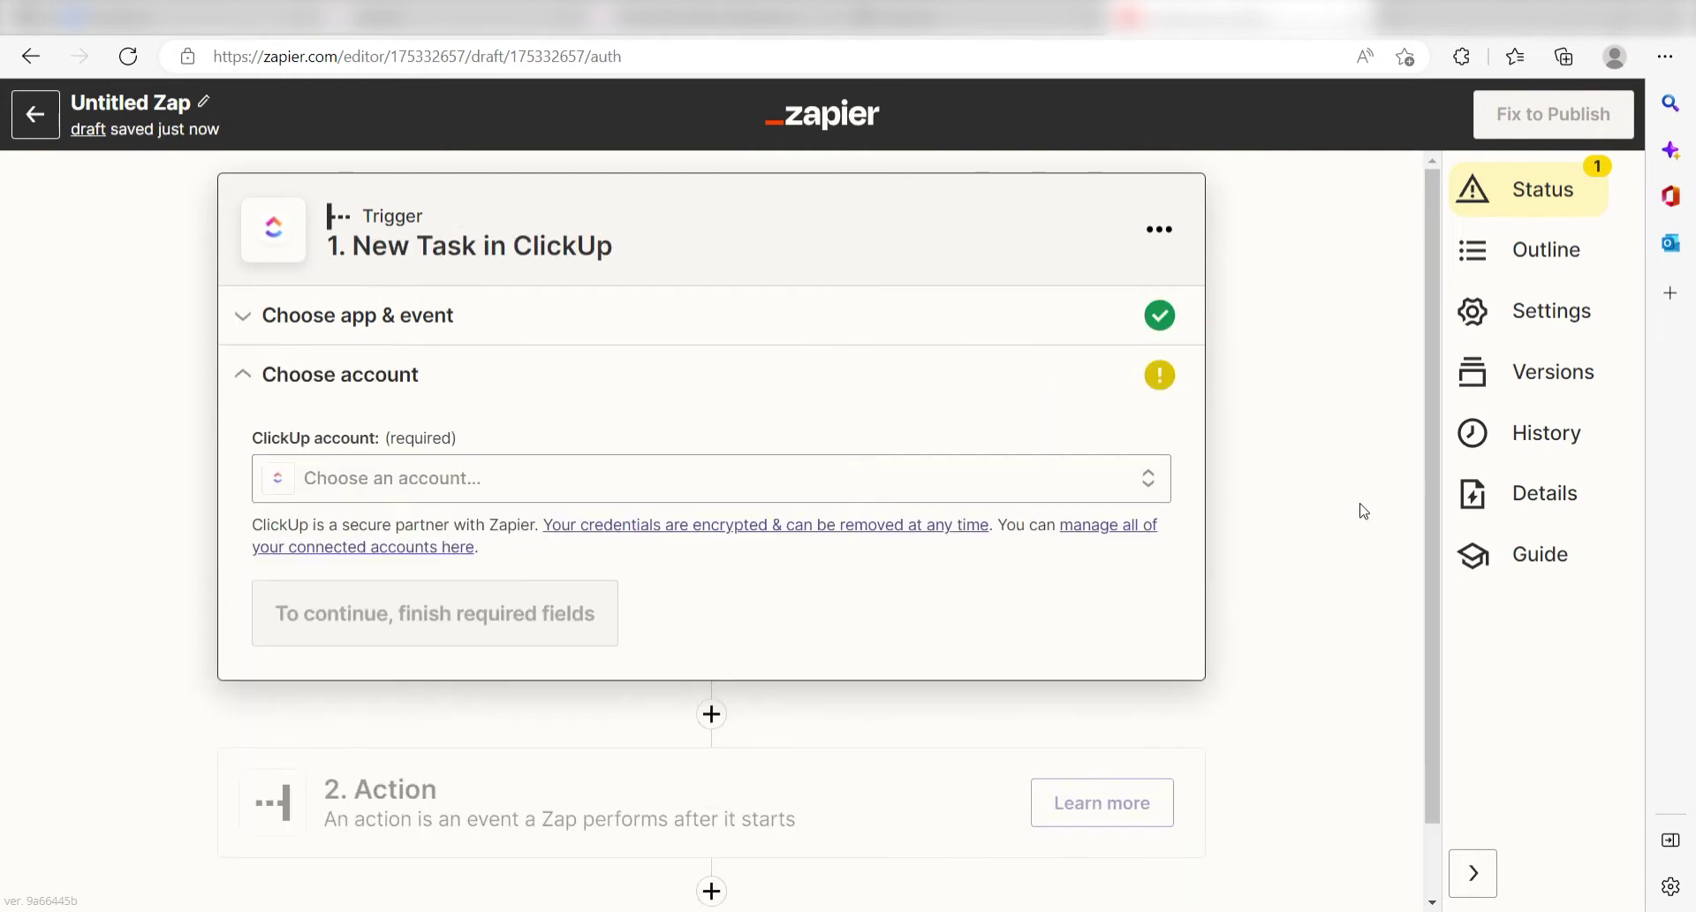
Connect the ClickUp workspace account to Zapier and continue to trigger setup
{"action": "left_click", "coordinate": [1138, 482]}
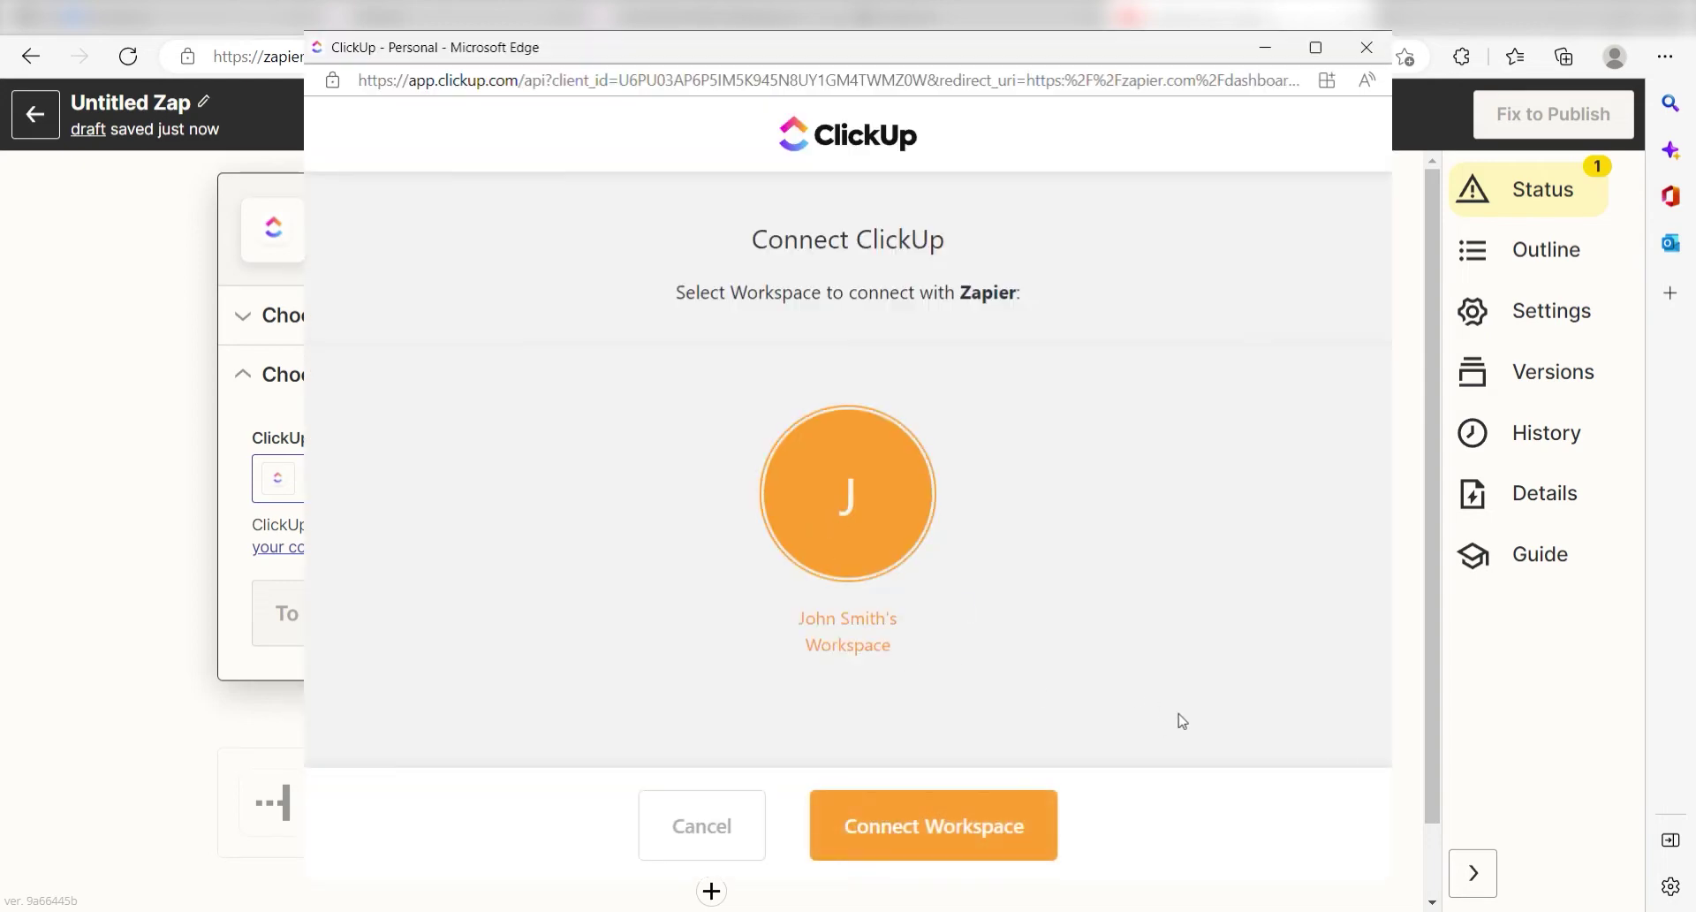
{"action": "left_click", "coordinate": [951, 847]}
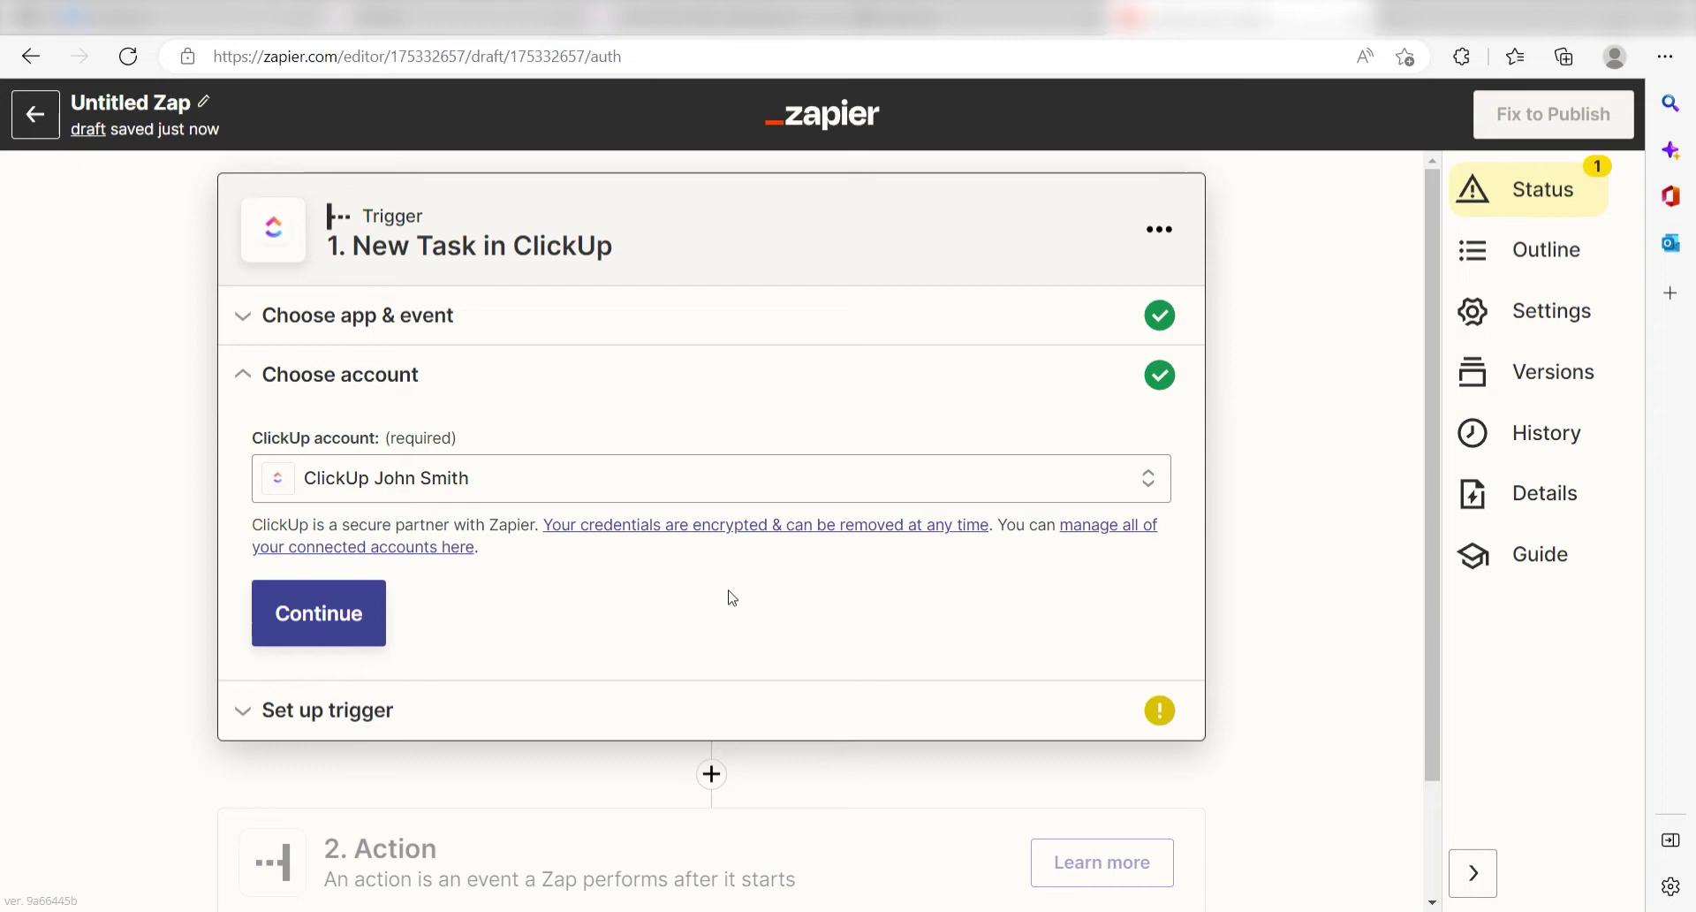
{"action": "left_click", "coordinate": [356, 611]}
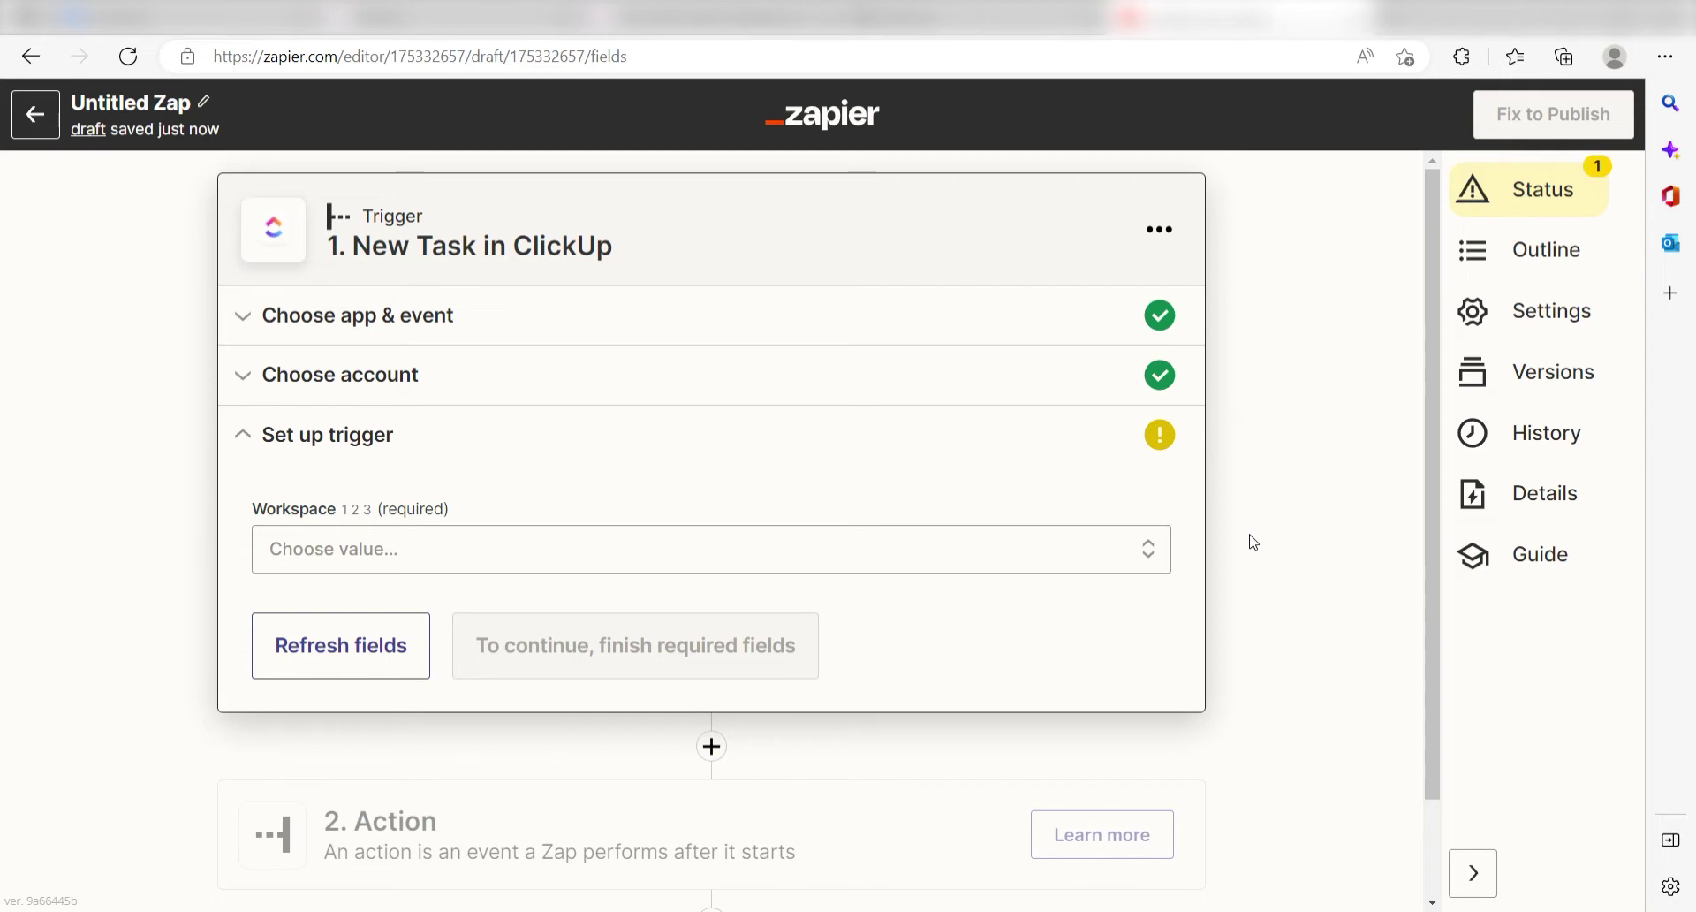
Choose the watched workspace and test the trigger, pulling sample task 'Learn about Zapier!'
{"action": "left_click", "coordinate": [1166, 549]}
{"action": "left_click", "coordinate": [660, 770]}
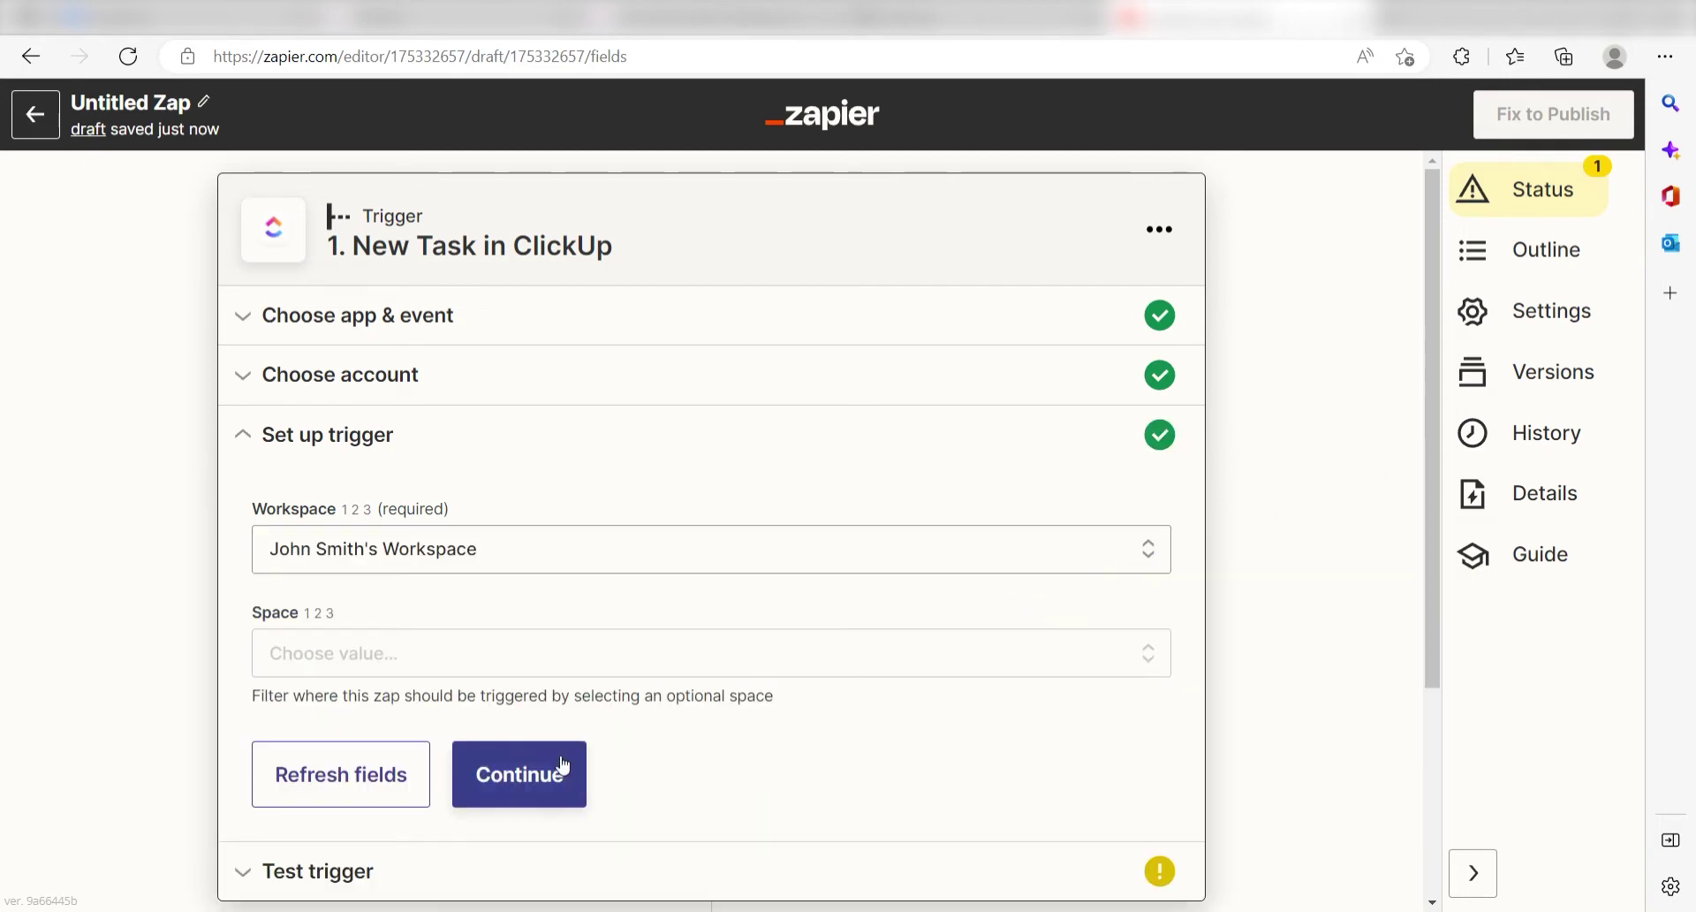
{"action": "left_click", "coordinate": [535, 776]}
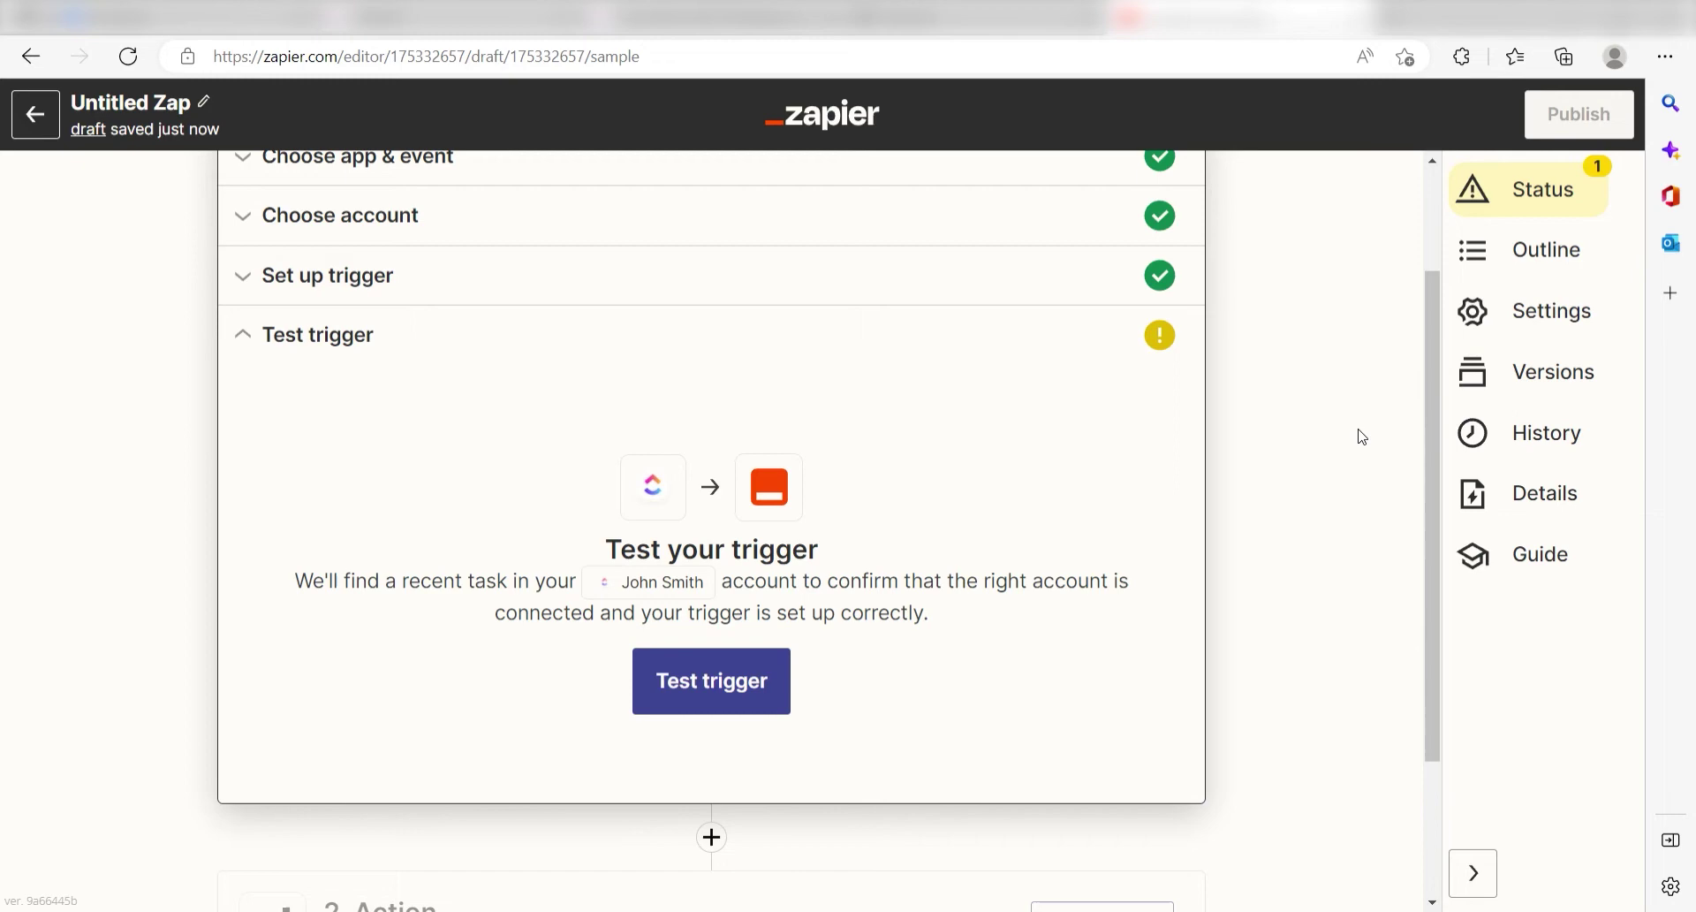
{"action": "left_click", "coordinate": [725, 702]}
{"action": "left_click_drag", "start_coordinate": [1434, 421], "coordinate": [1420, 587]}
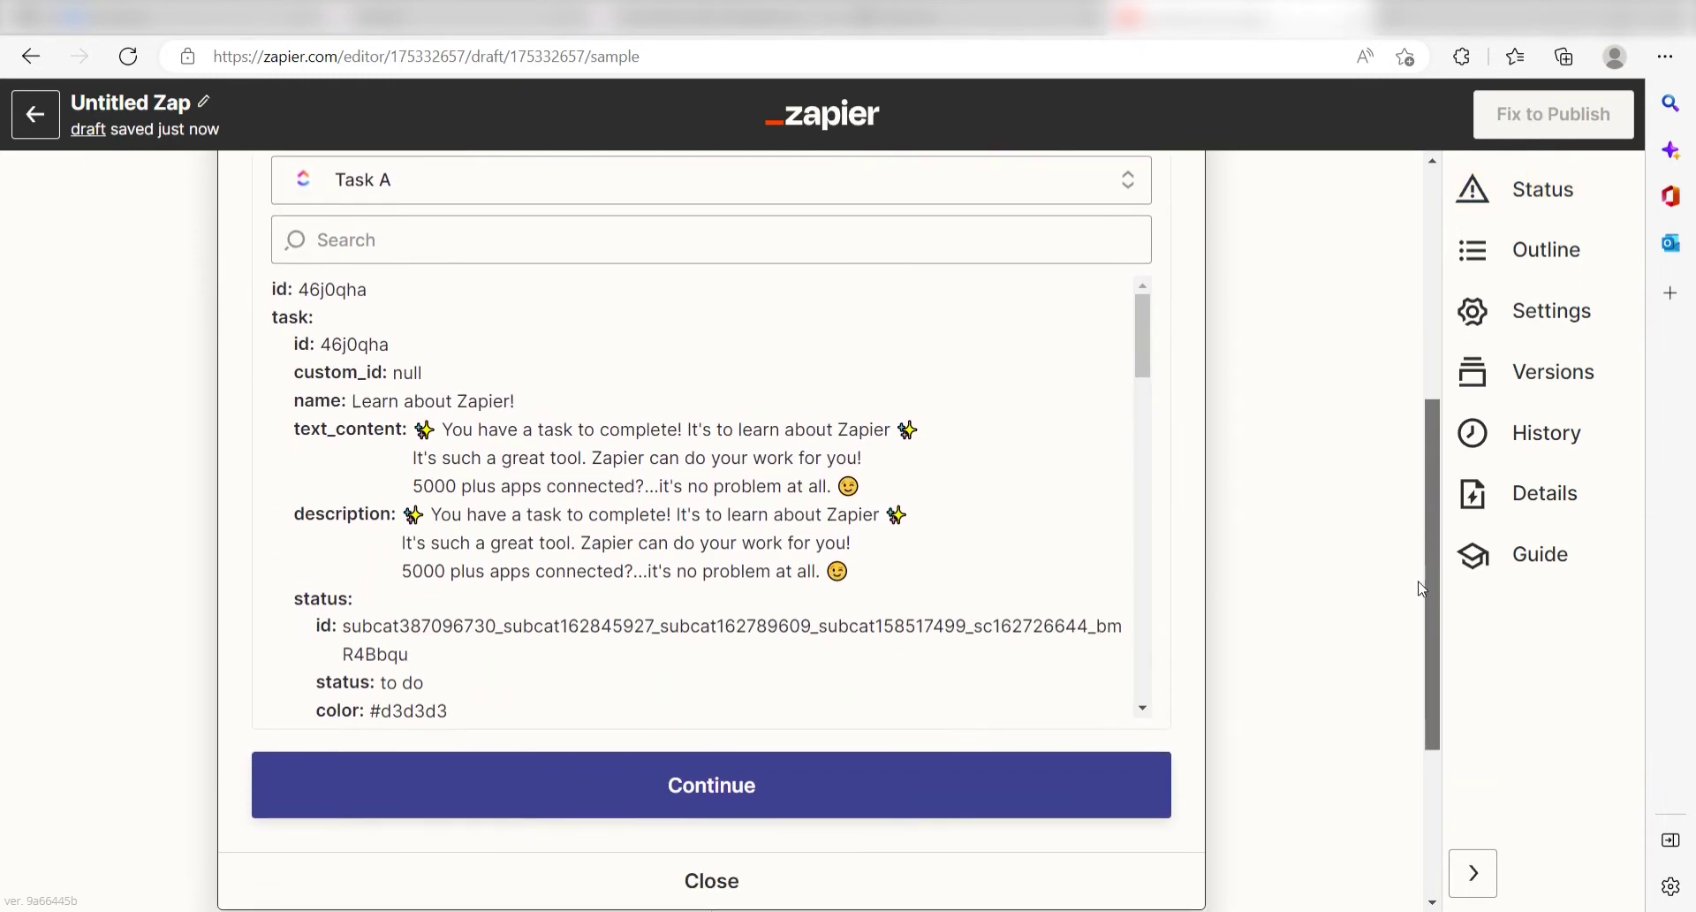
Accept the sample task and add a Format action with the Date / Time event
{"action": "left_click", "coordinate": [940, 790]}
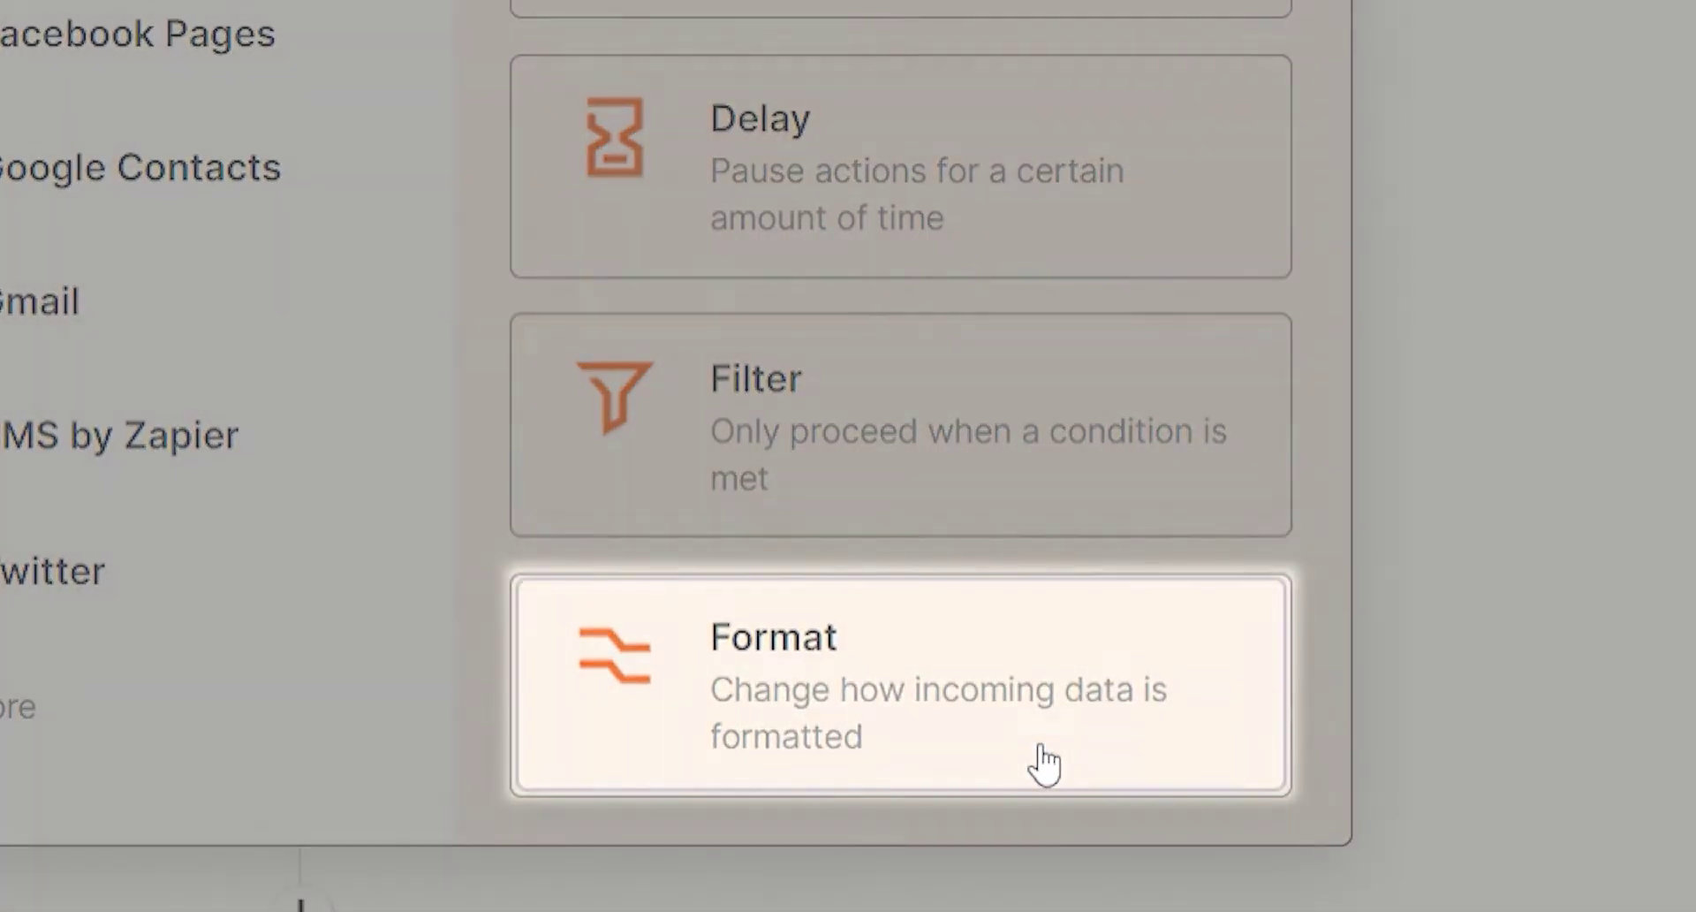
{"action": "left_click", "coordinate": [1034, 765]}
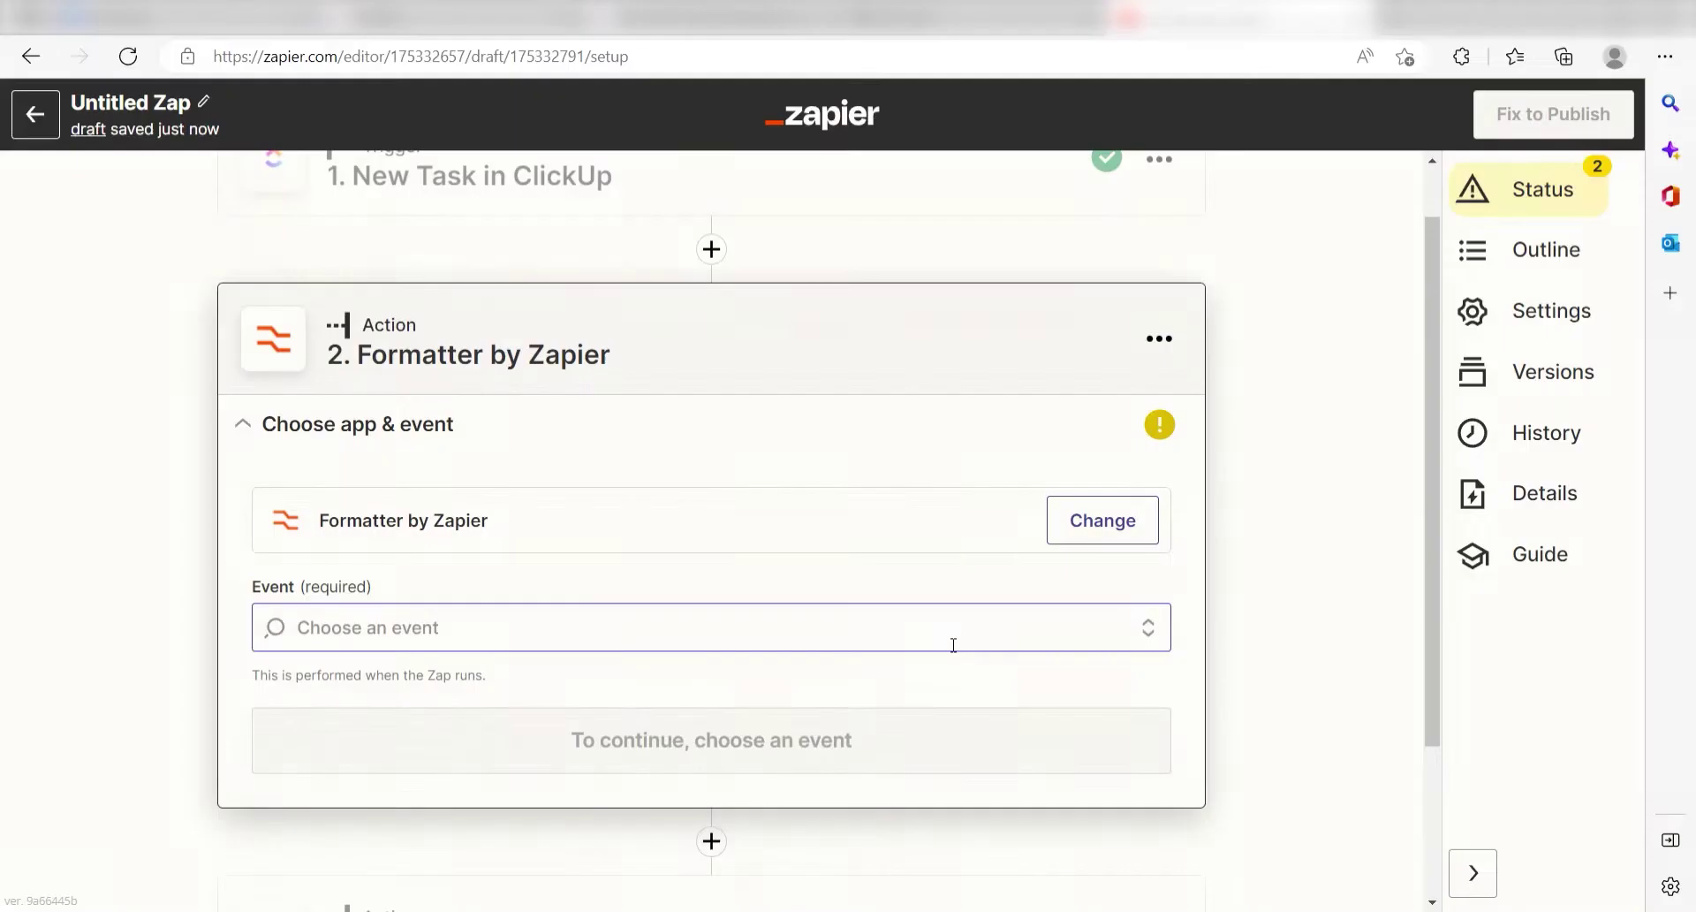
{"action": "left_click", "coordinate": [953, 641]}
{"action": "left_click", "coordinate": [768, 744]}
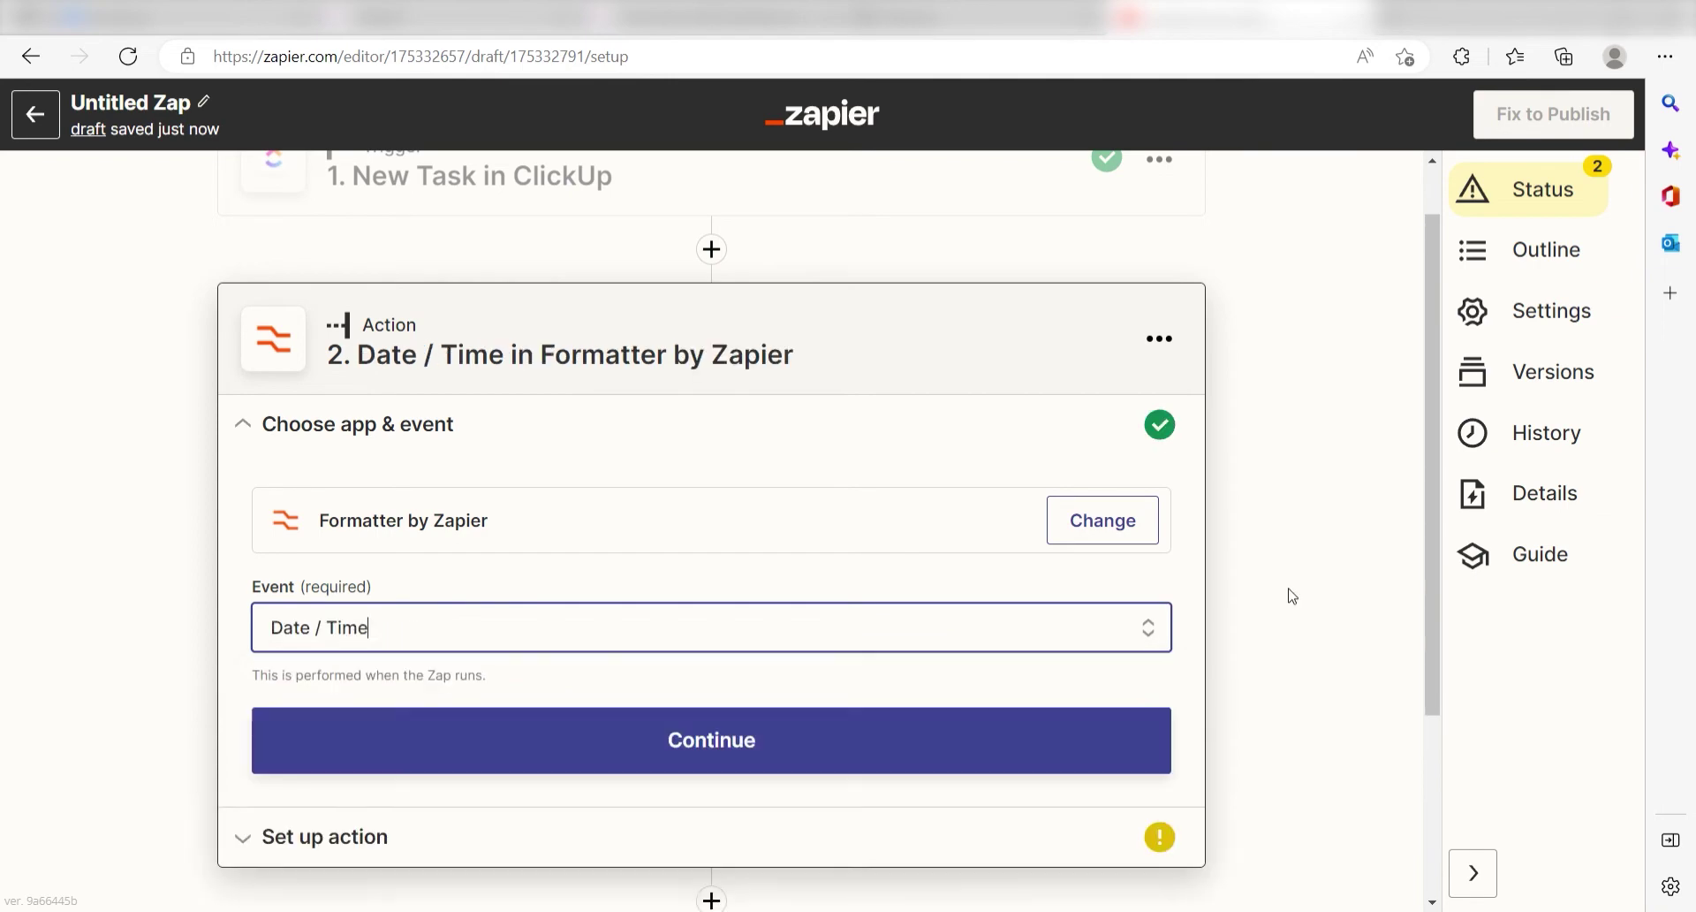
{"action": "left_click", "coordinate": [1016, 746]}
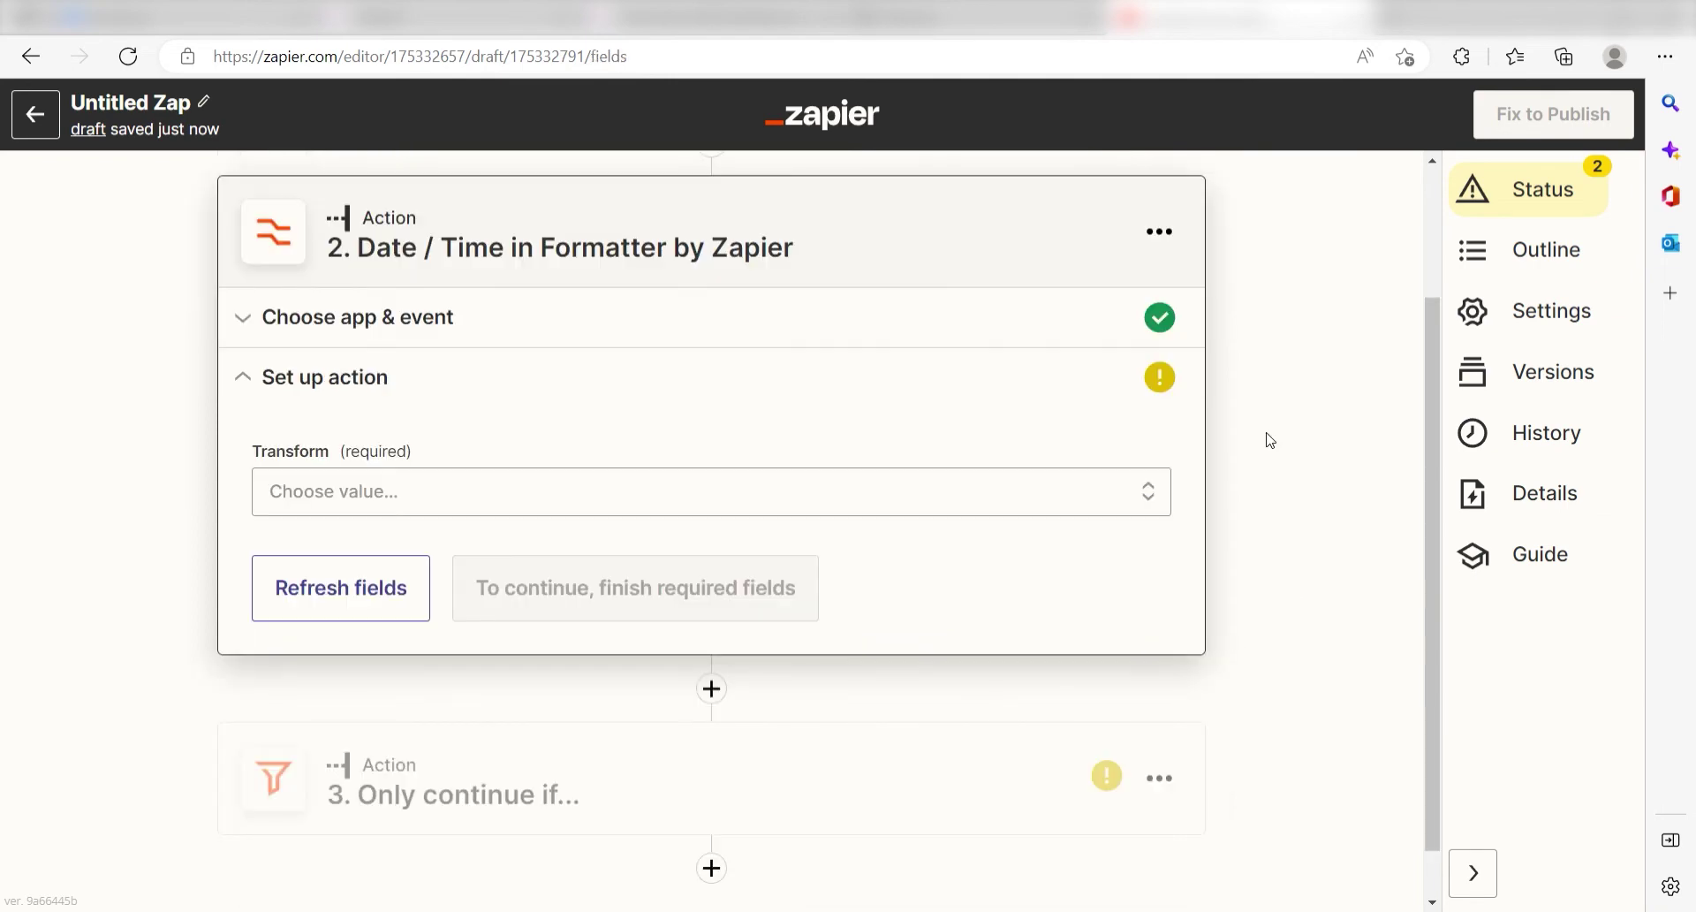
Use the Format transform with the ClickUp Task Due Date as input
{"action": "left_click", "coordinate": [1148, 502]}
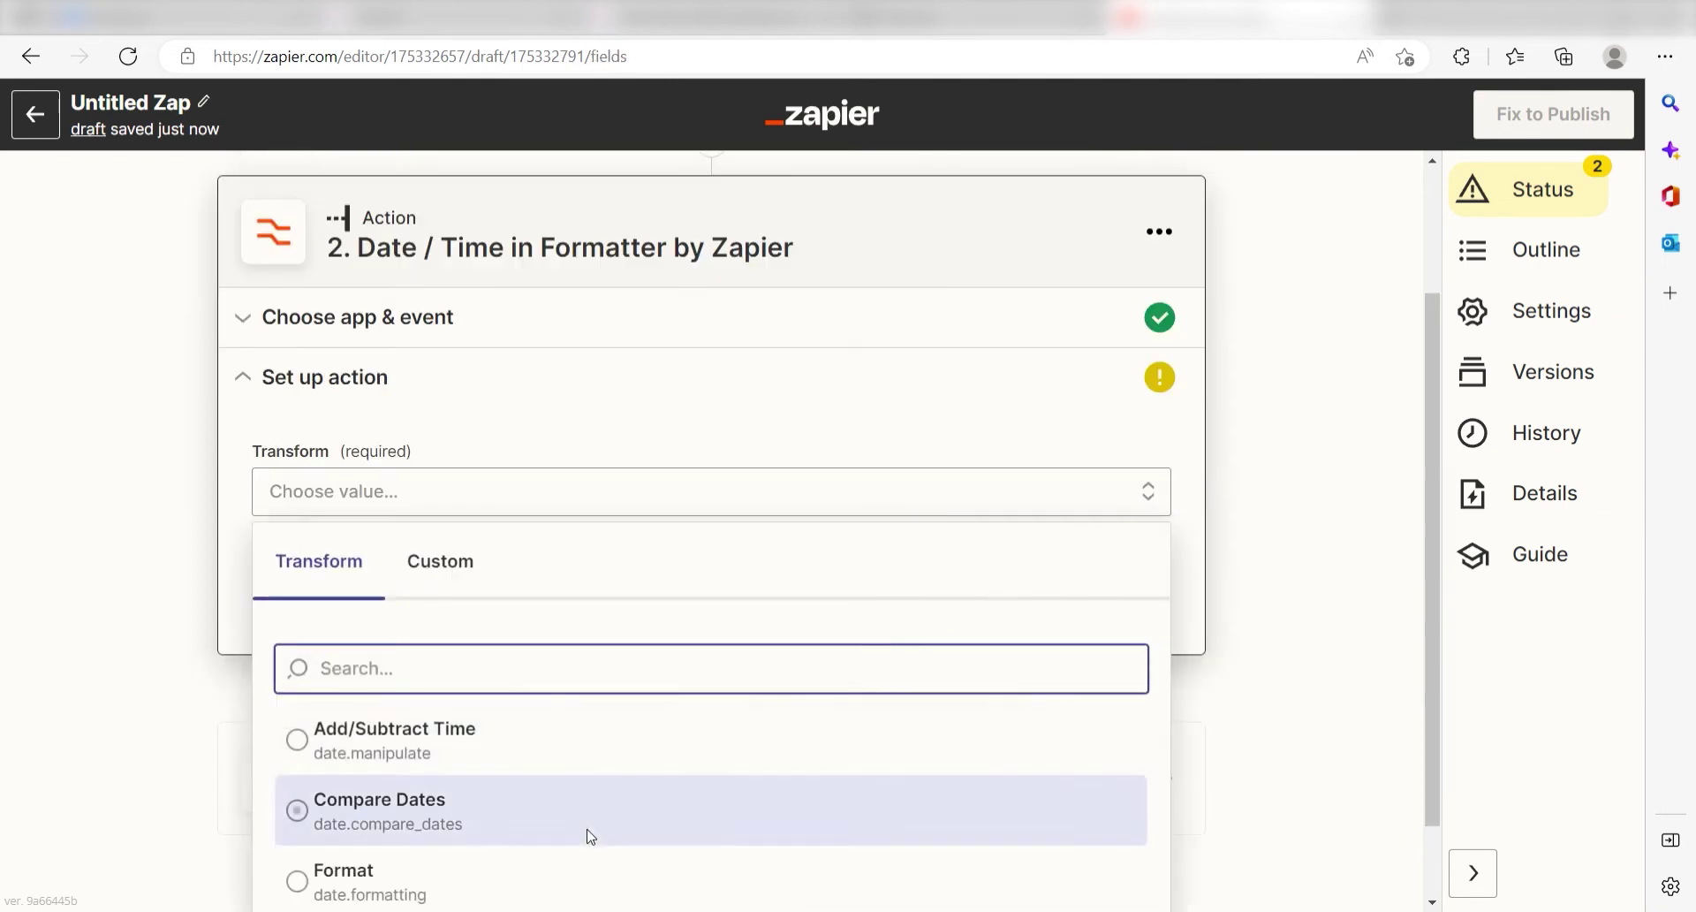
{"action": "left_click", "coordinate": [394, 893]}
{"action": "left_click", "coordinate": [814, 302]}
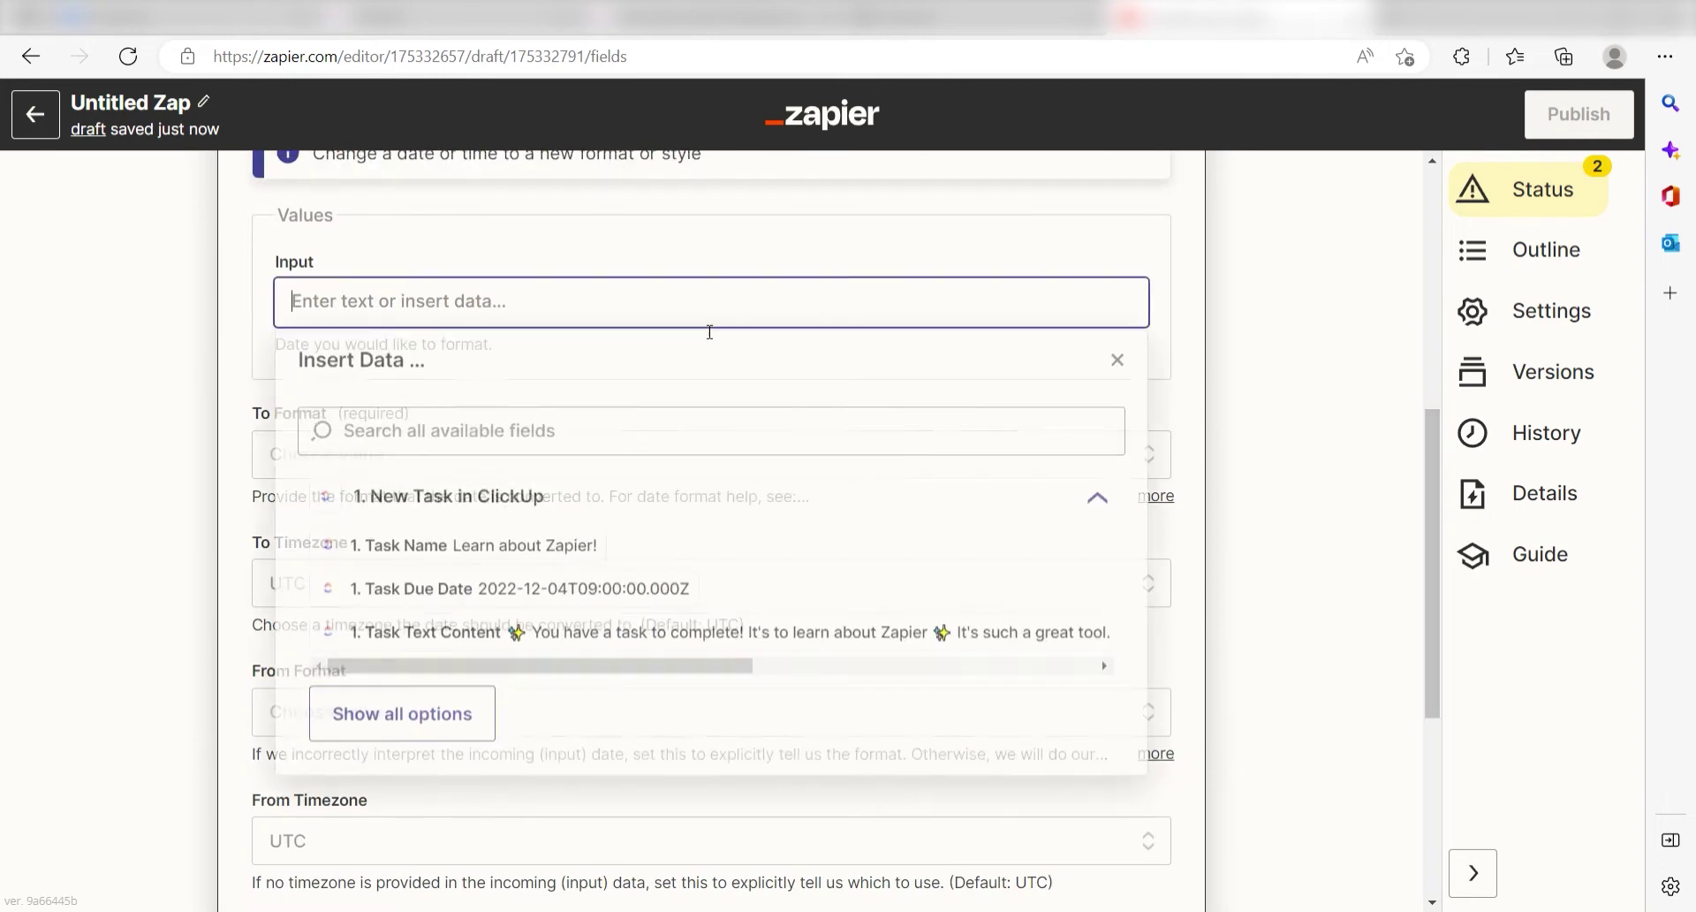
{"action": "left_click", "coordinate": [541, 592]}
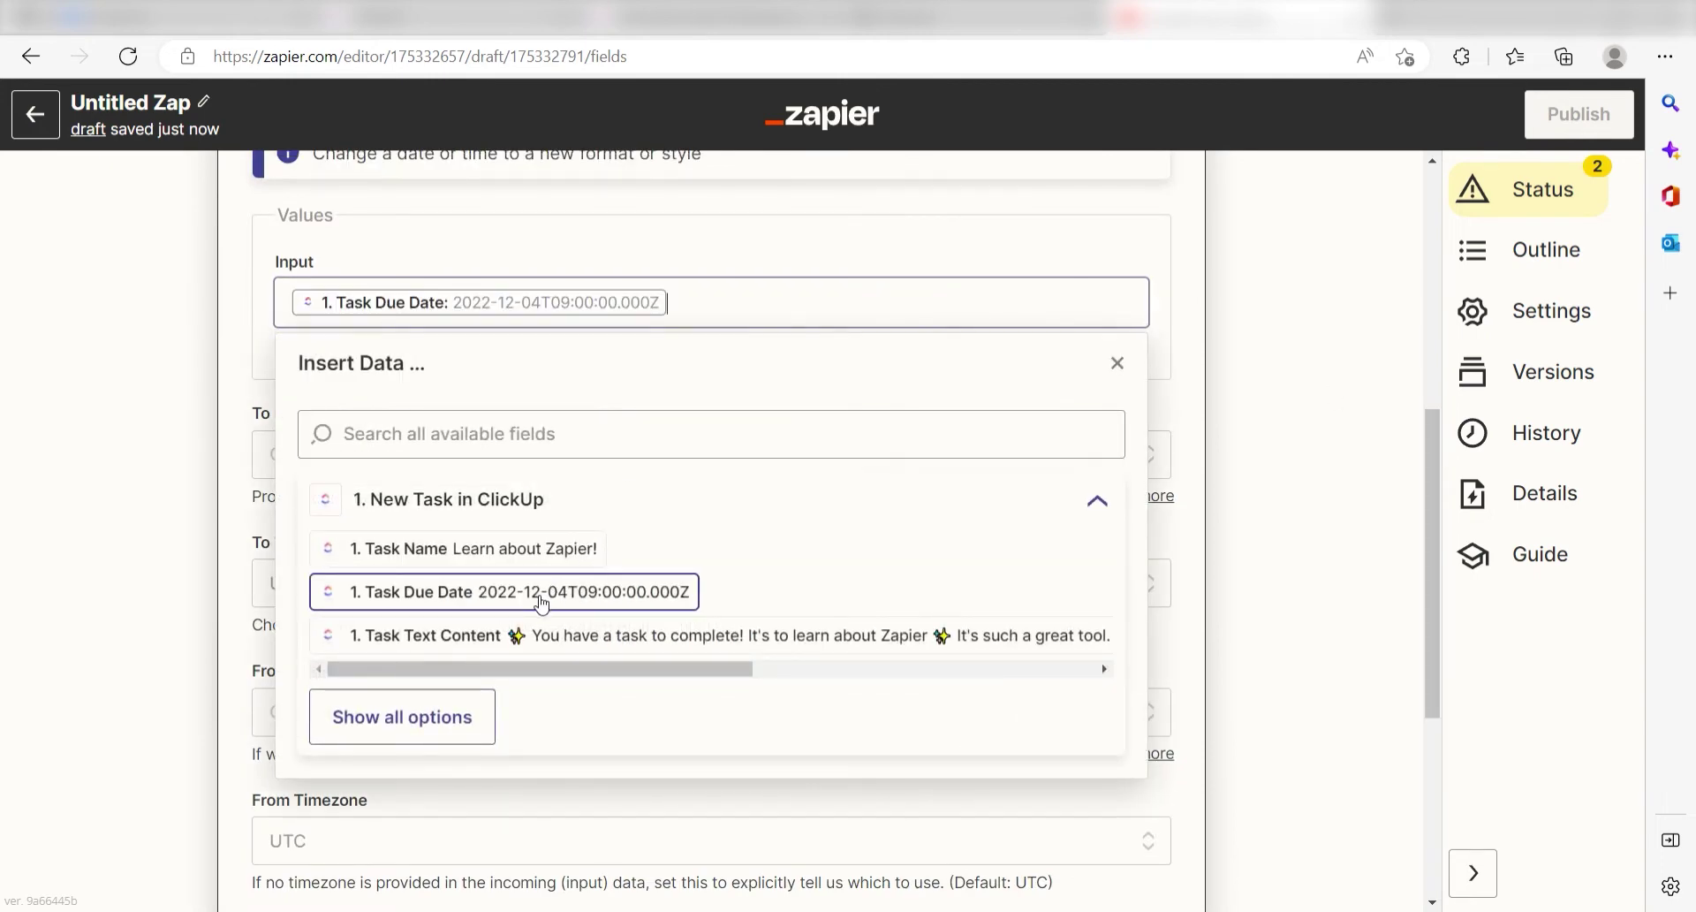
{"action": "left_click", "coordinate": [1259, 371]}
Format the date as MMMM DD YYYY in US/Eastern, then test the formatter step
{"action": "left_click", "coordinate": [628, 450]}
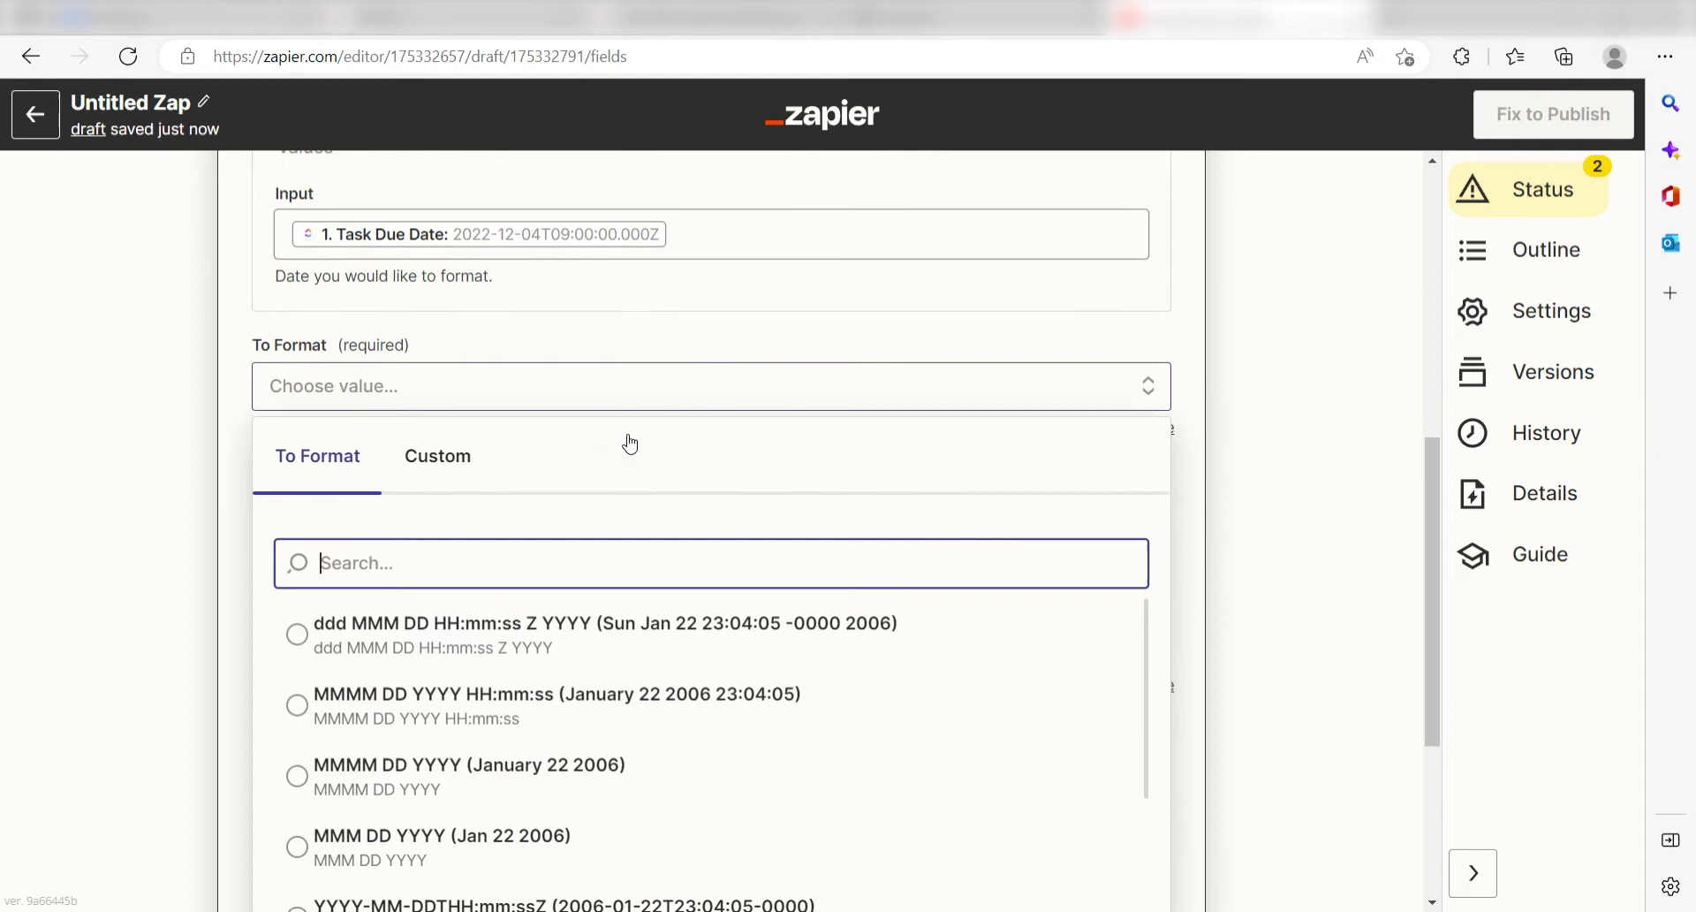
{"action": "left_click", "coordinate": [515, 731]}
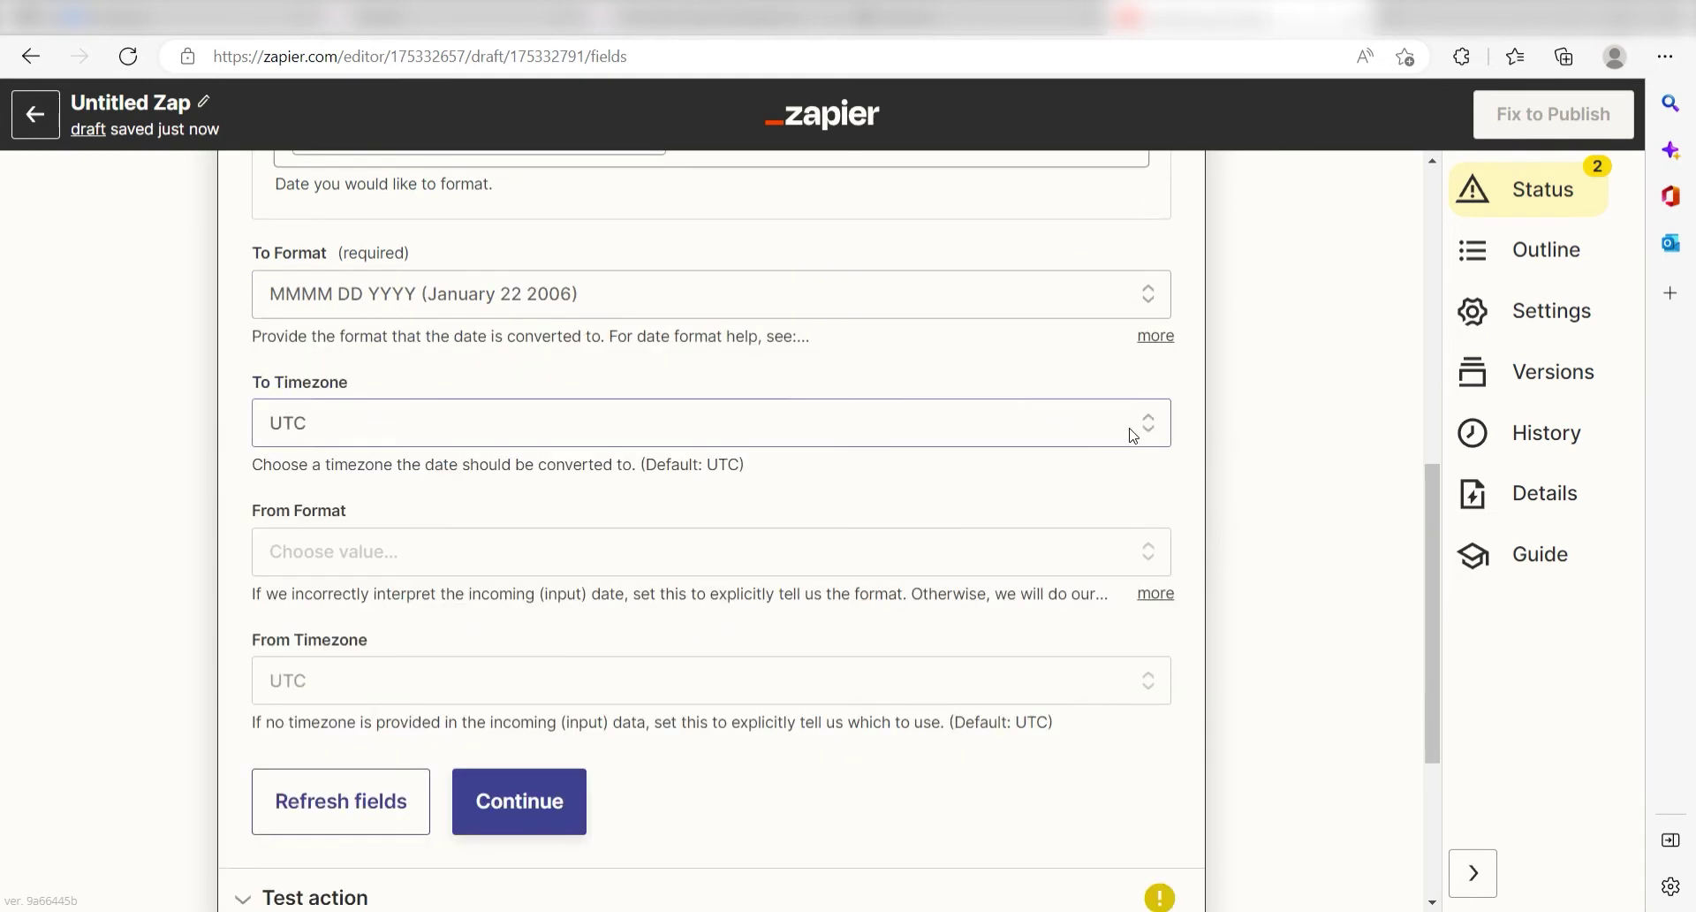
{"action": "left_click", "coordinate": [1136, 425]}
{"action": "left_click", "coordinate": [672, 880]}
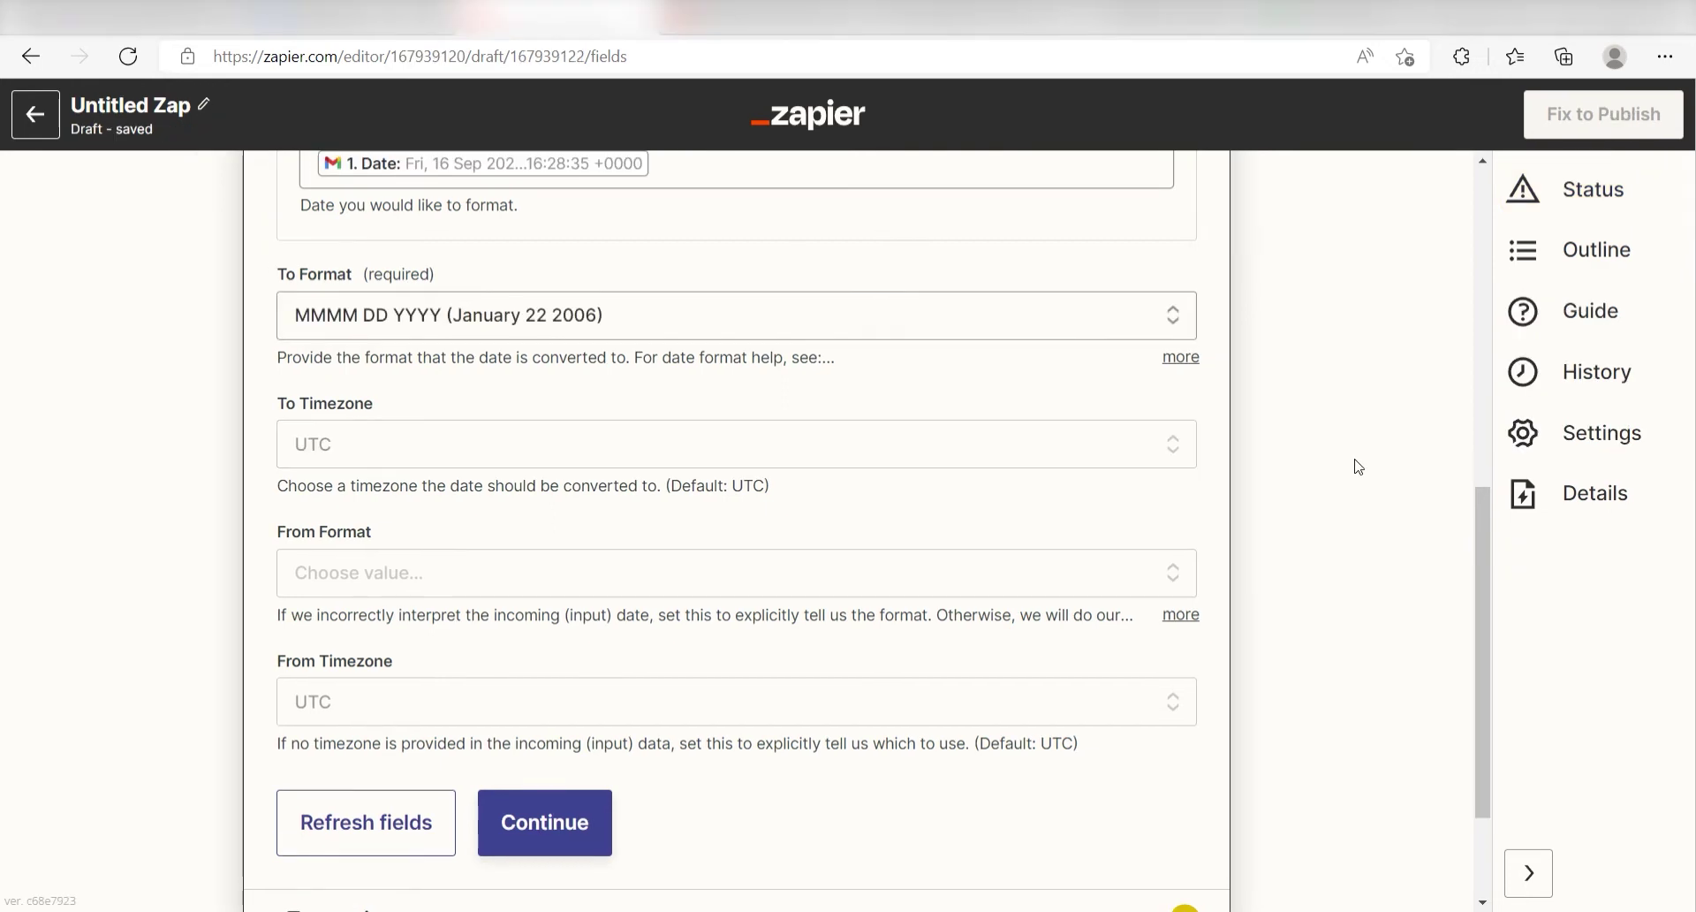
{"action": "scroll", "coordinate": [701, 647], "scroll_direction": "down", "scroll_amount": 1}
{"action": "left_click", "coordinate": [525, 727]}
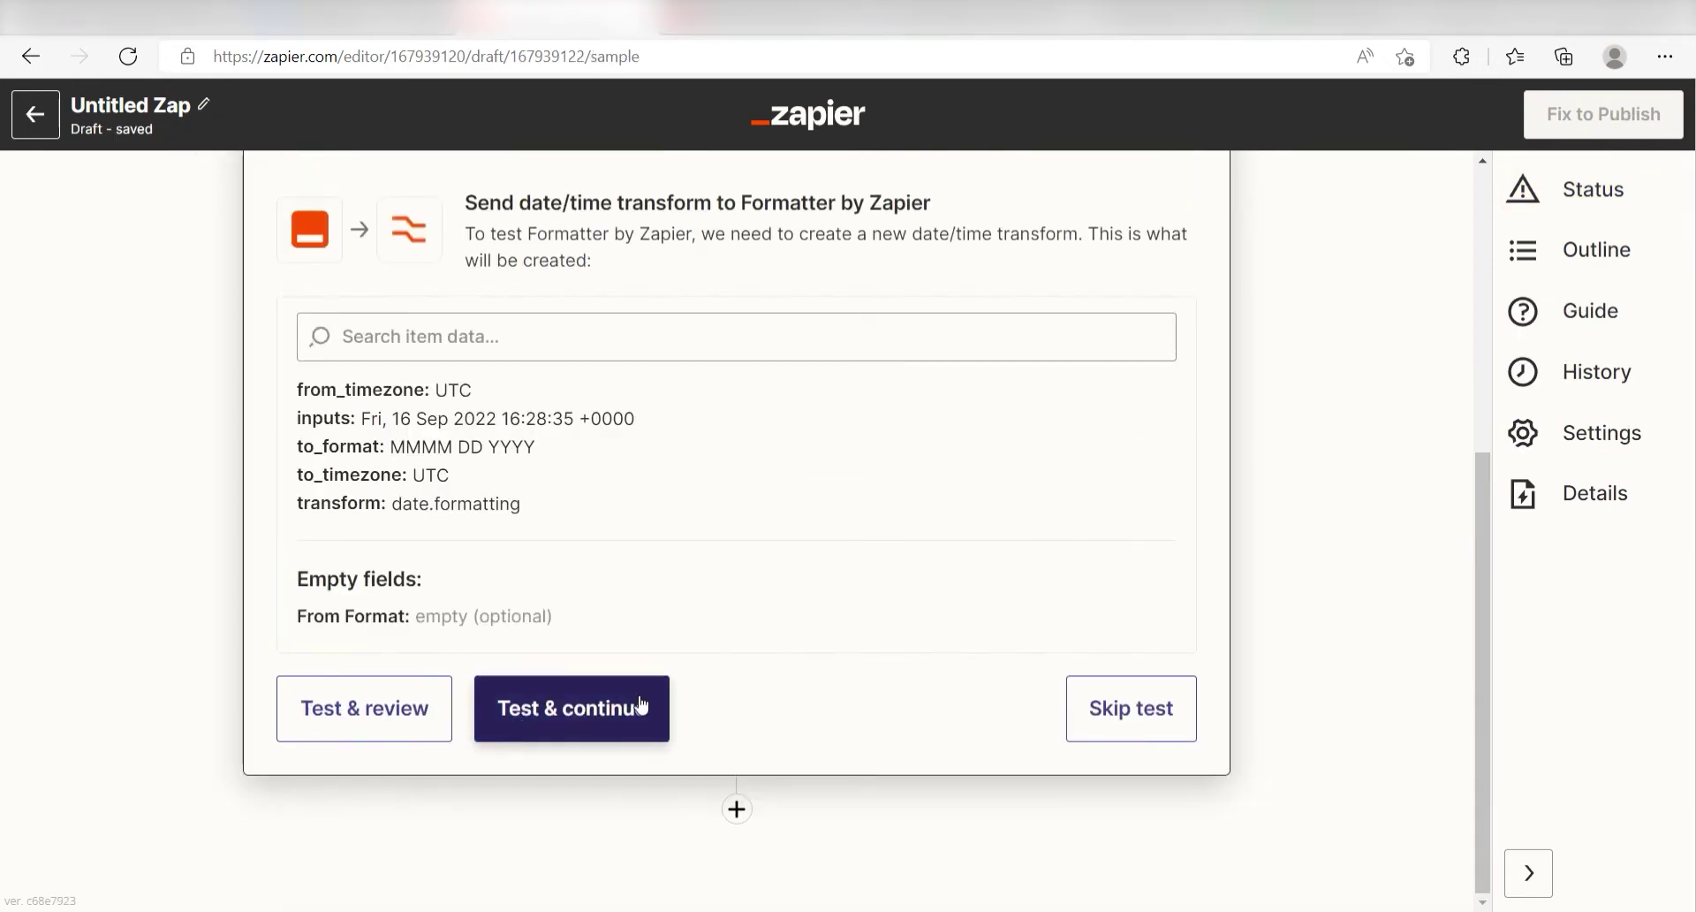
{"action": "left_click", "coordinate": [530, 711]}
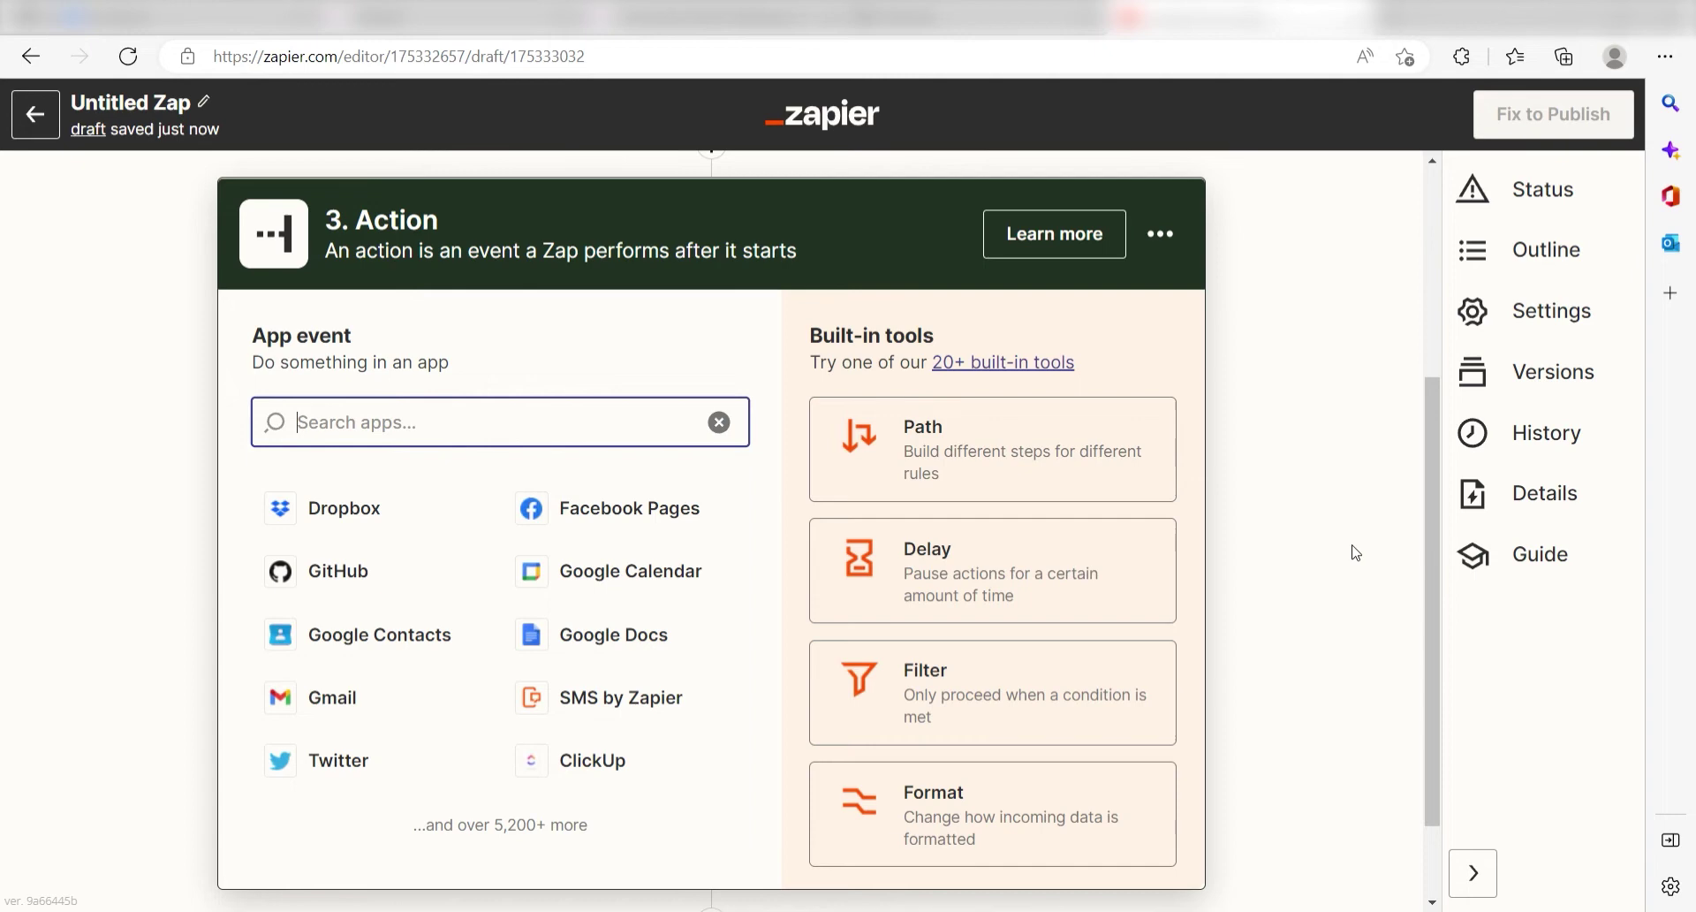
Make step 3 a Google Sheets Create Spreadsheet Row action and authorize the Google account
{"action": "type", "text": "google sheets"}
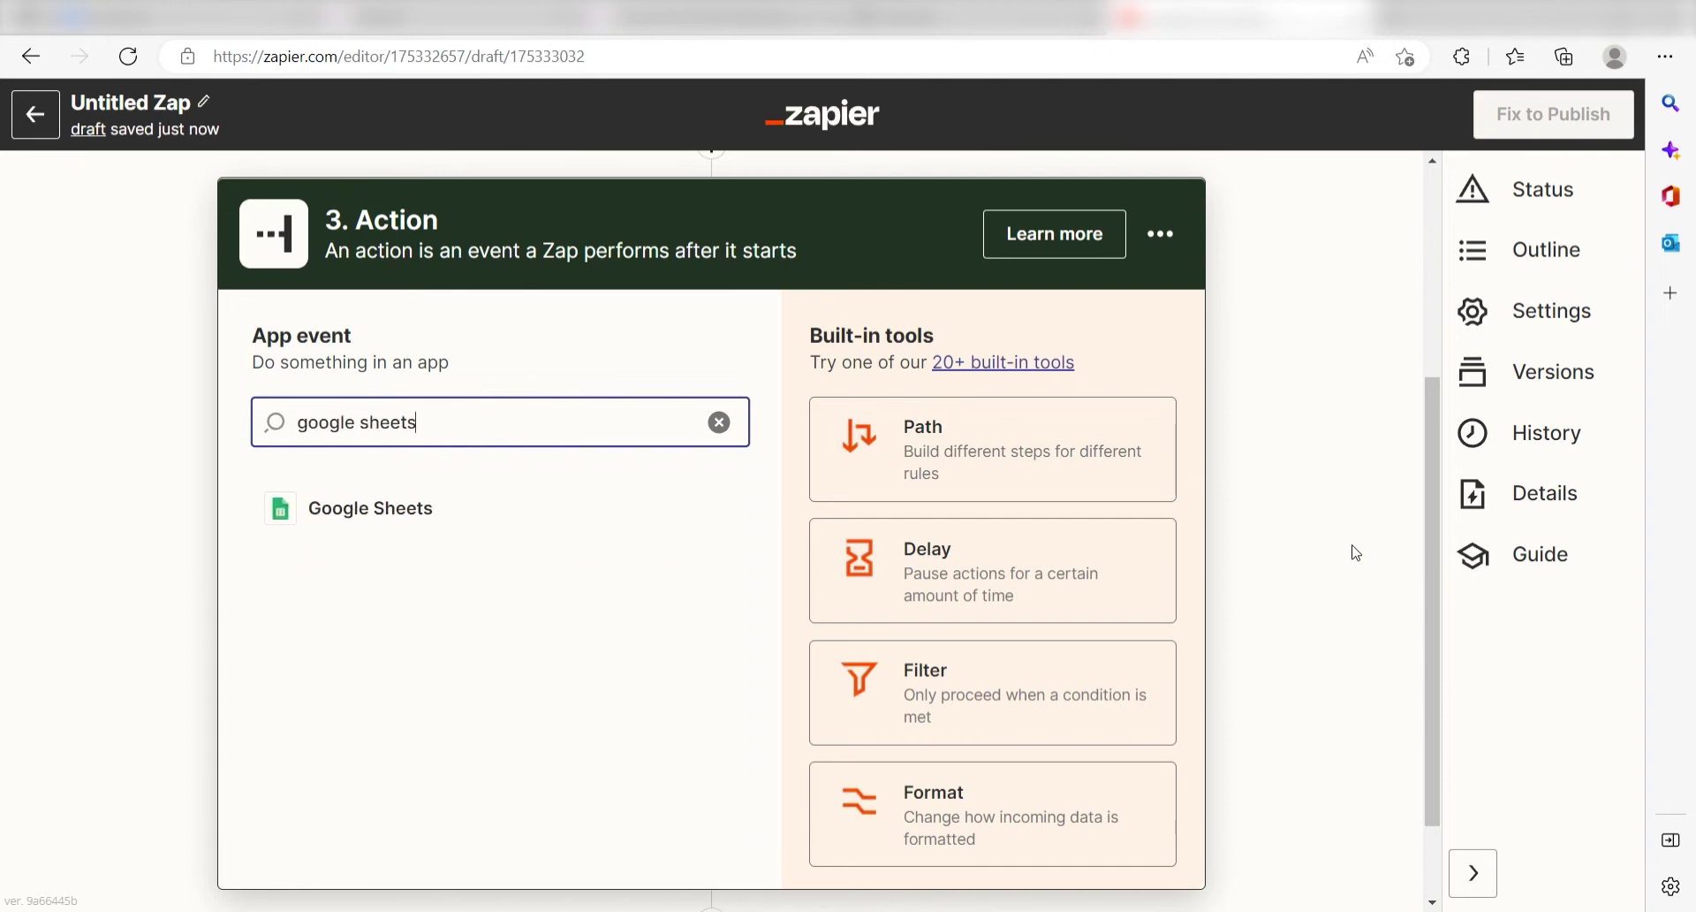
{"action": "left_click", "coordinate": [610, 517]}
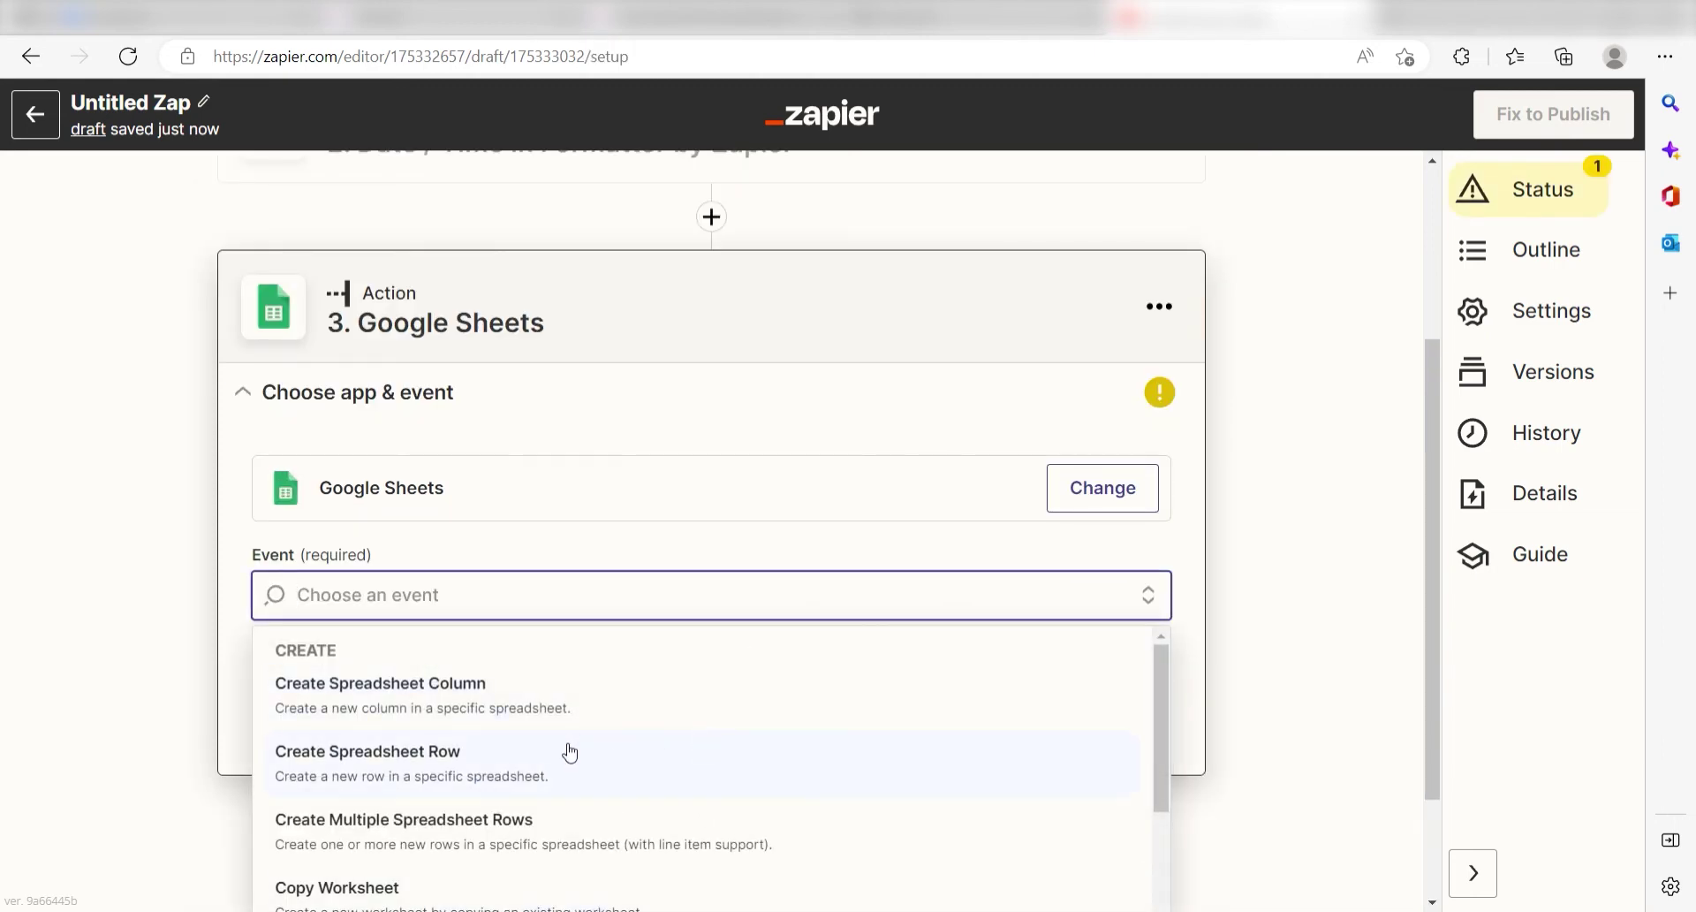
{"action": "left_click", "coordinate": [549, 777]}
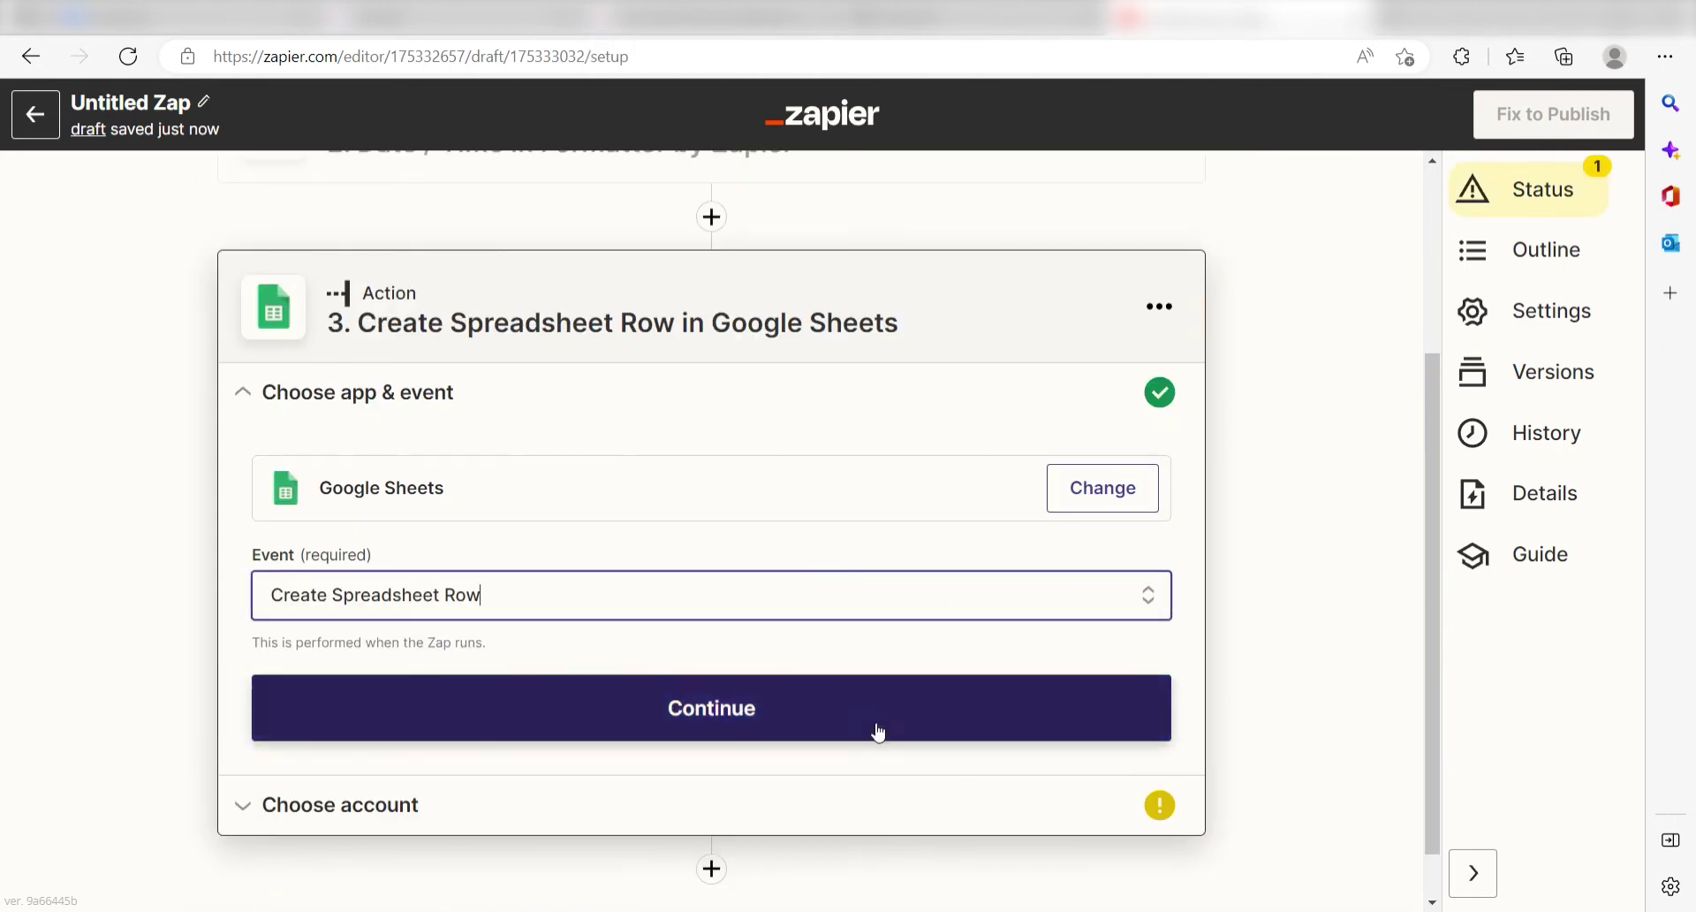
{"action": "left_click", "coordinate": [873, 729]}
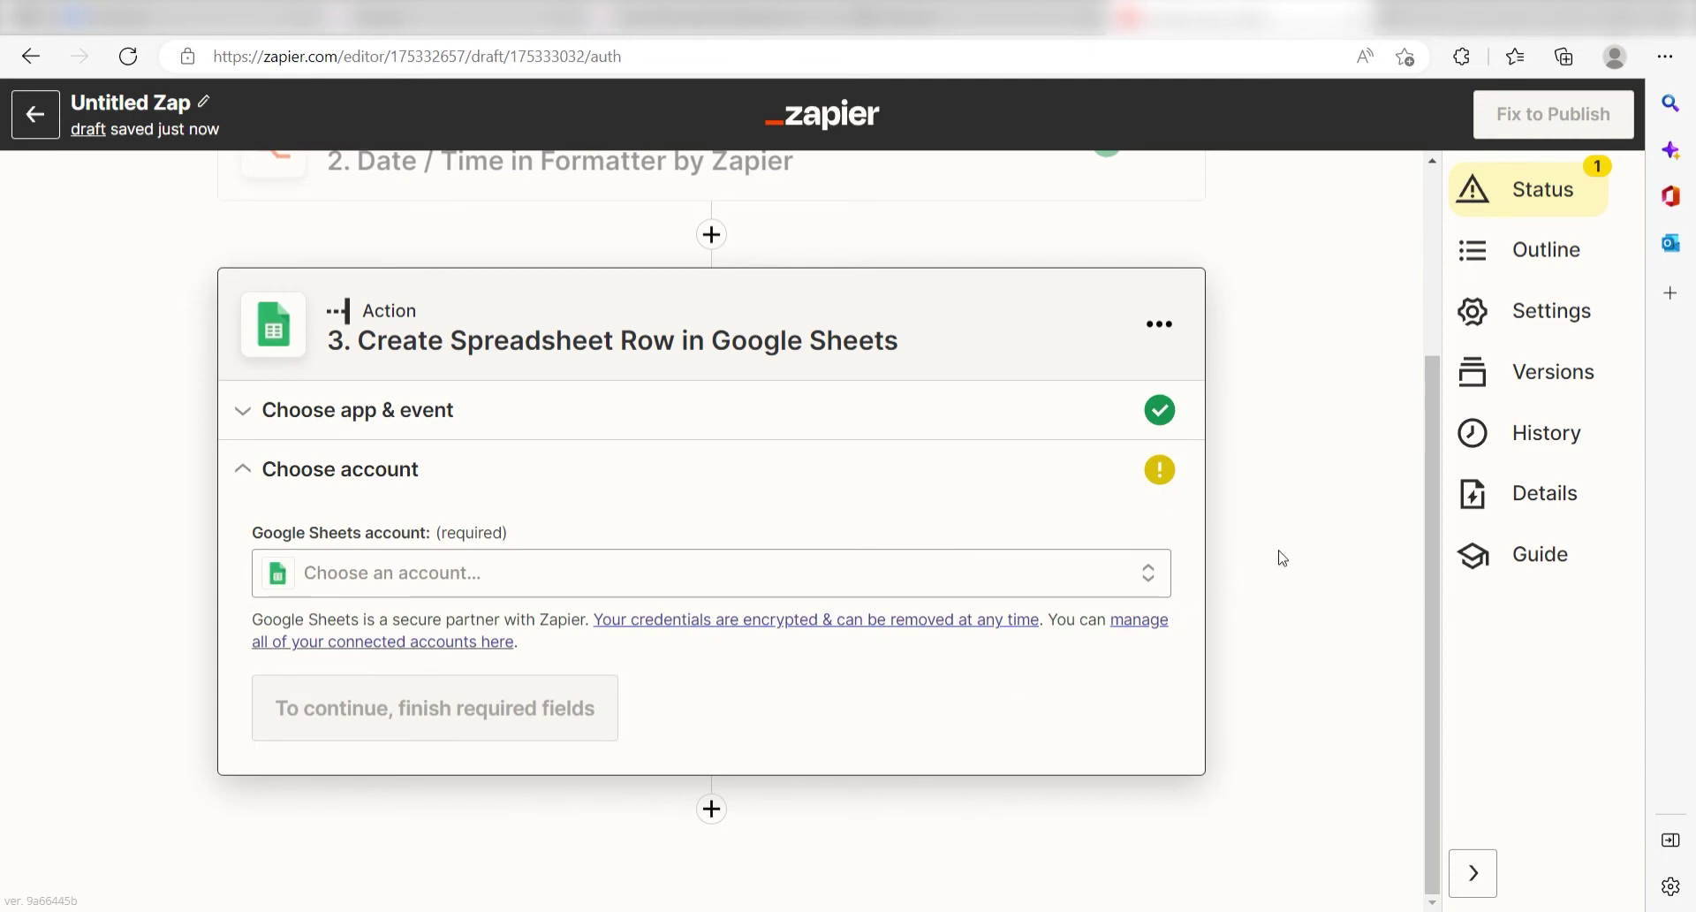
{"action": "left_click", "coordinate": [1135, 571]}
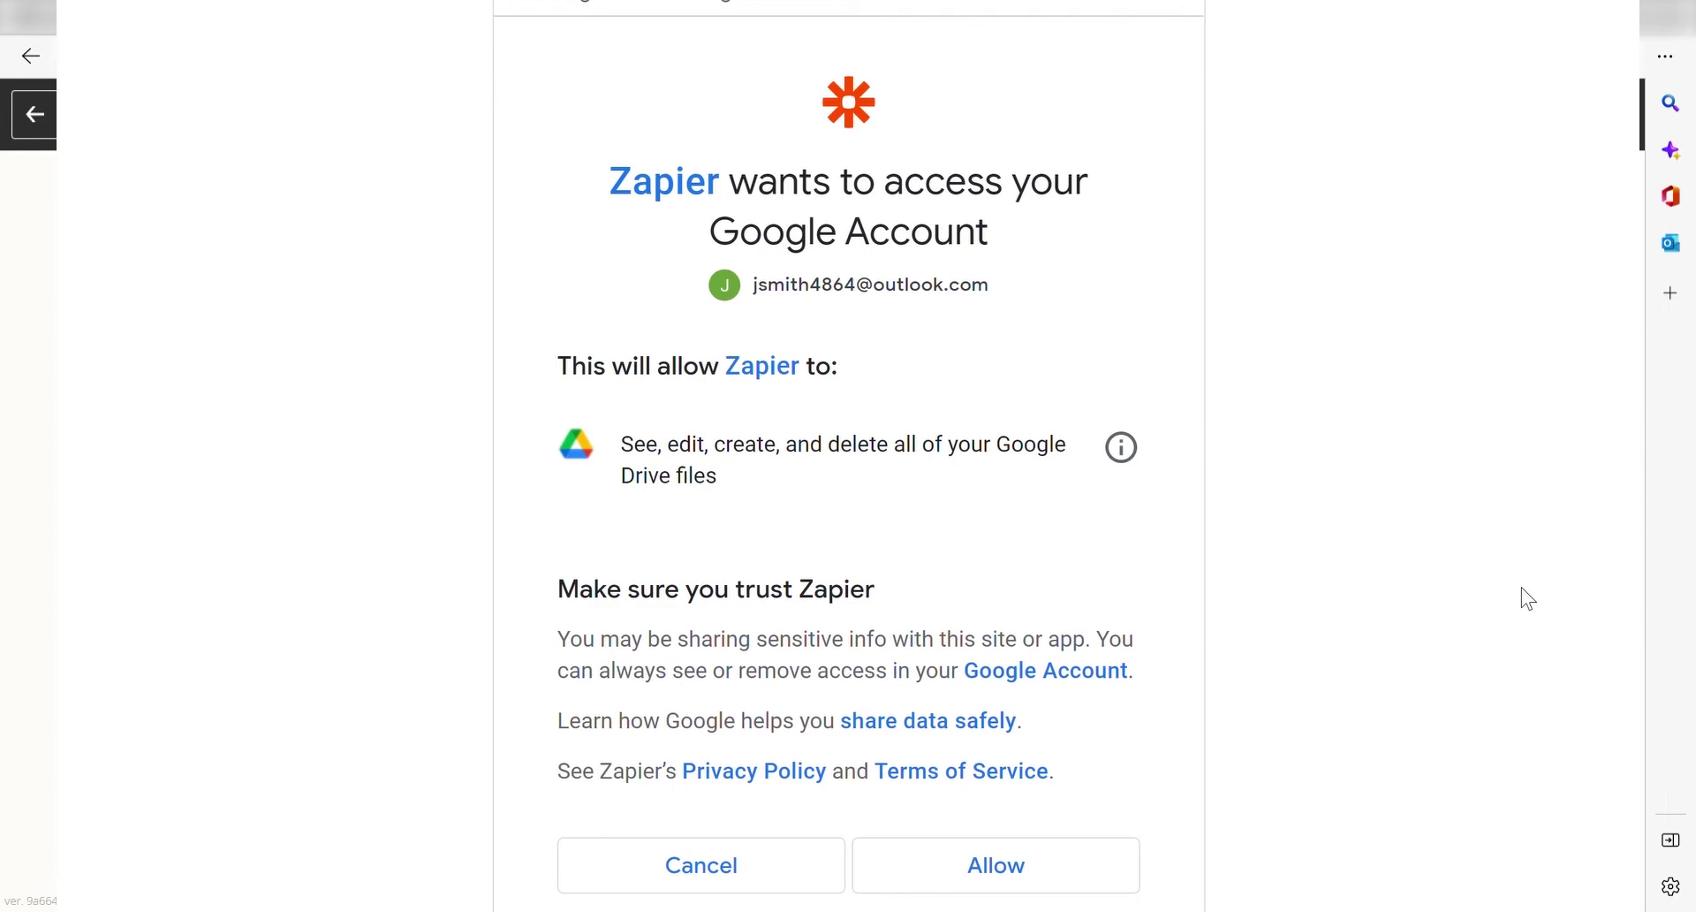
{"action": "left_click", "coordinate": [1013, 869]}
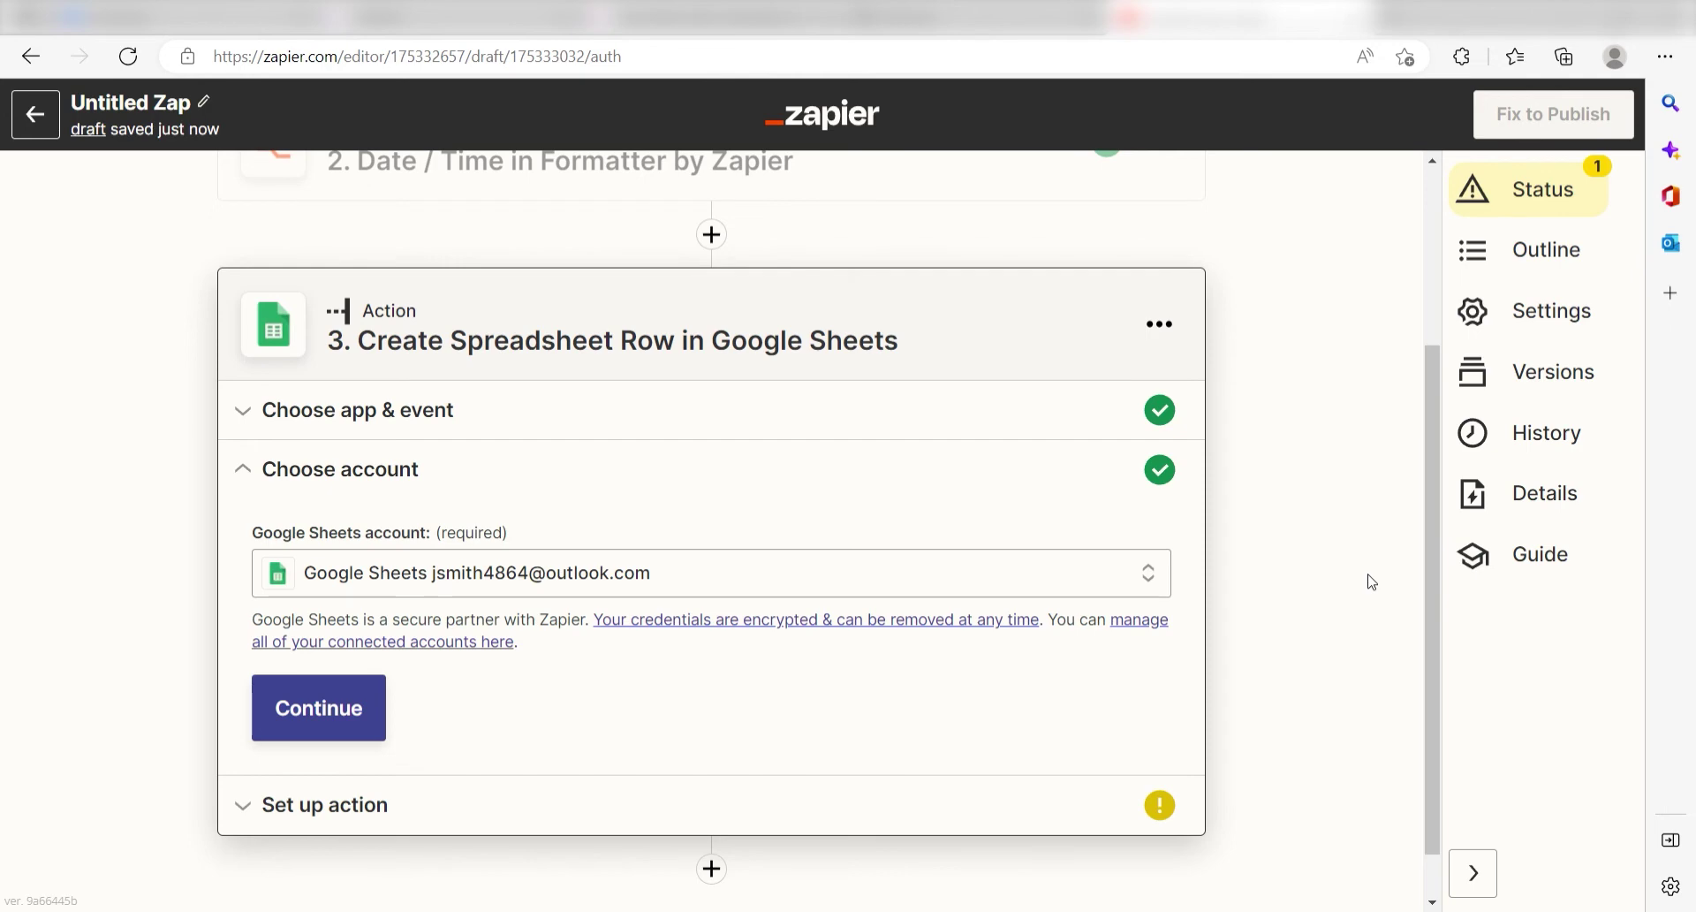
Target the Clickup Zapier spreadsheet in My Google Drive and reveal its column fields
{"action": "left_click", "coordinate": [349, 733]}
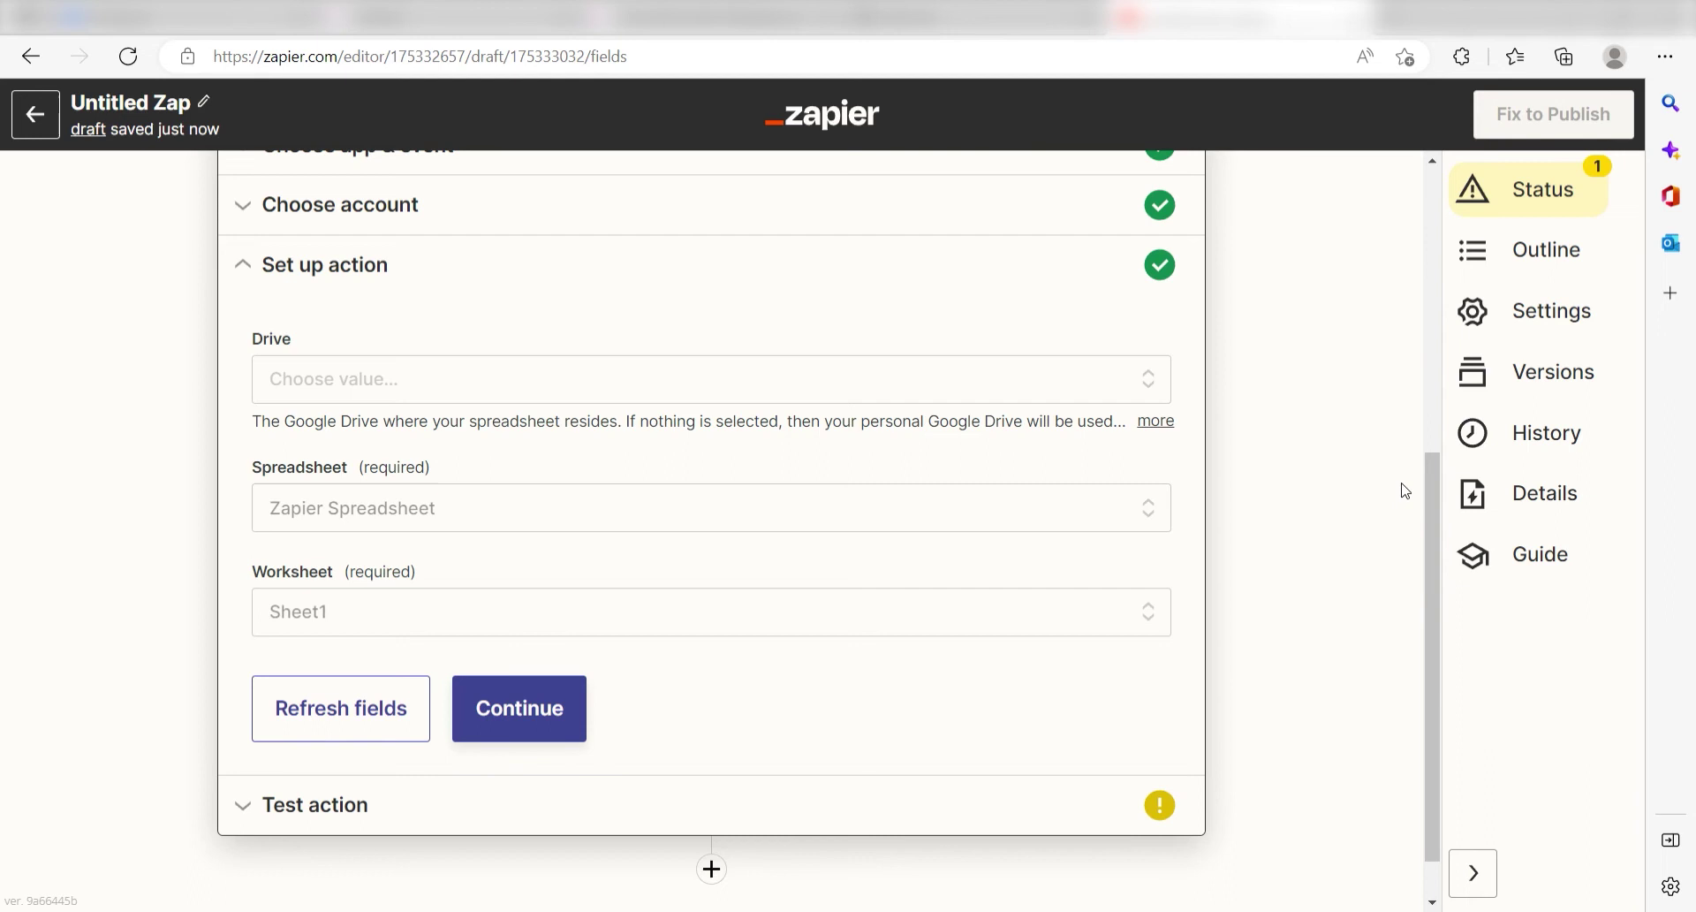
{"action": "left_click", "coordinate": [1102, 382]}
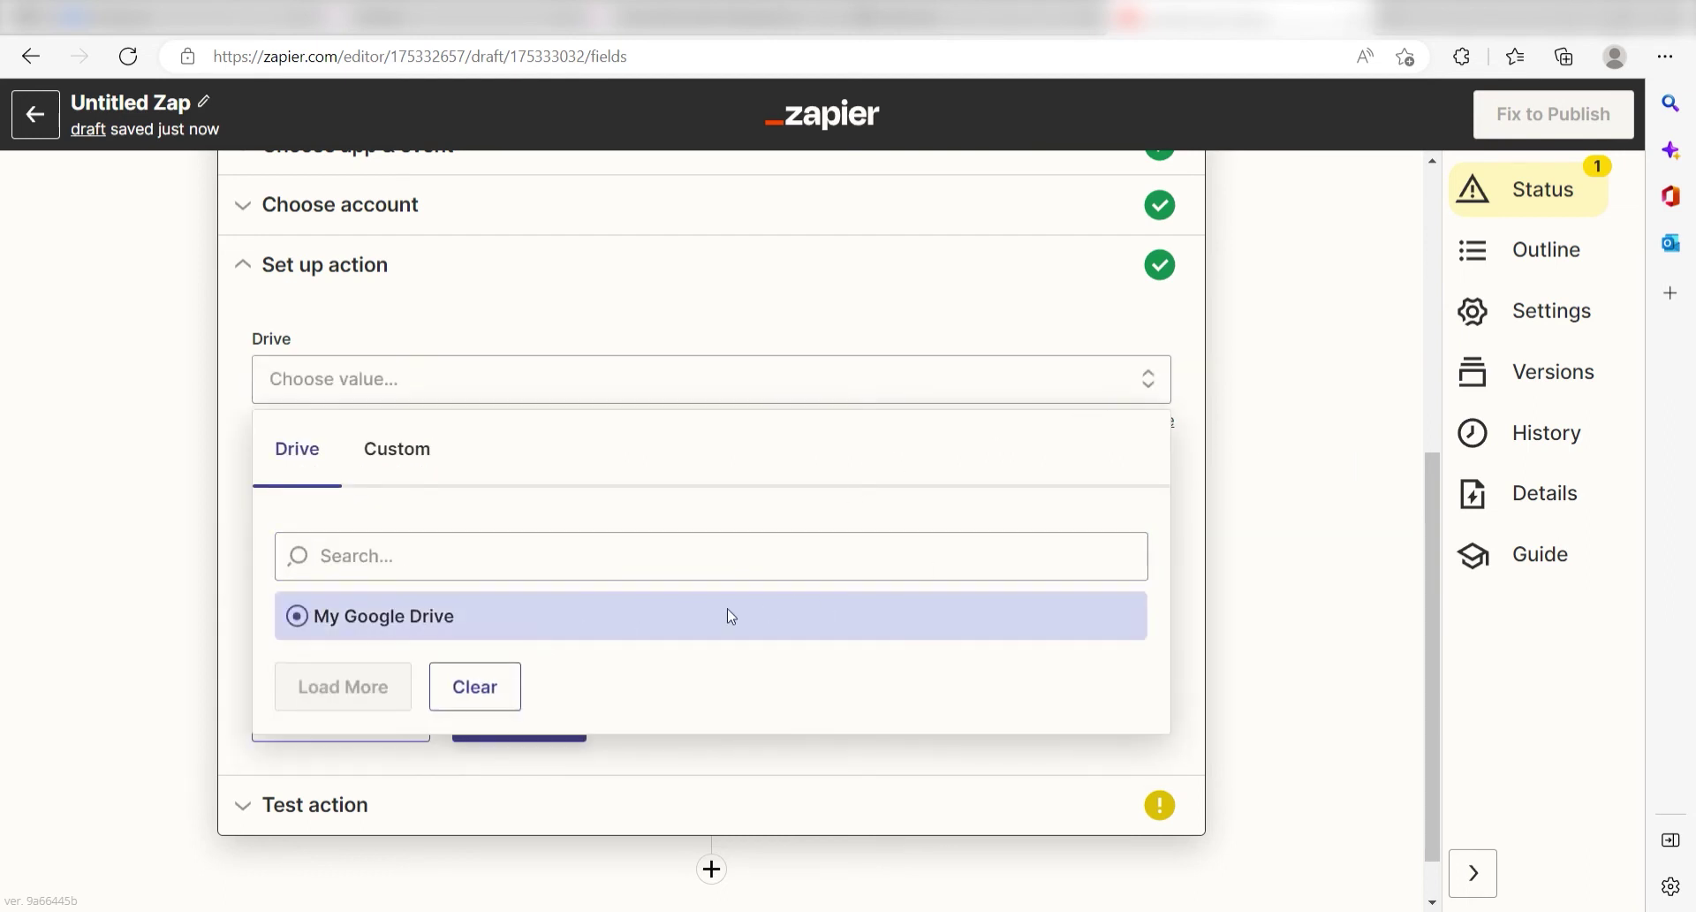
{"action": "left_click", "coordinate": [690, 621]}
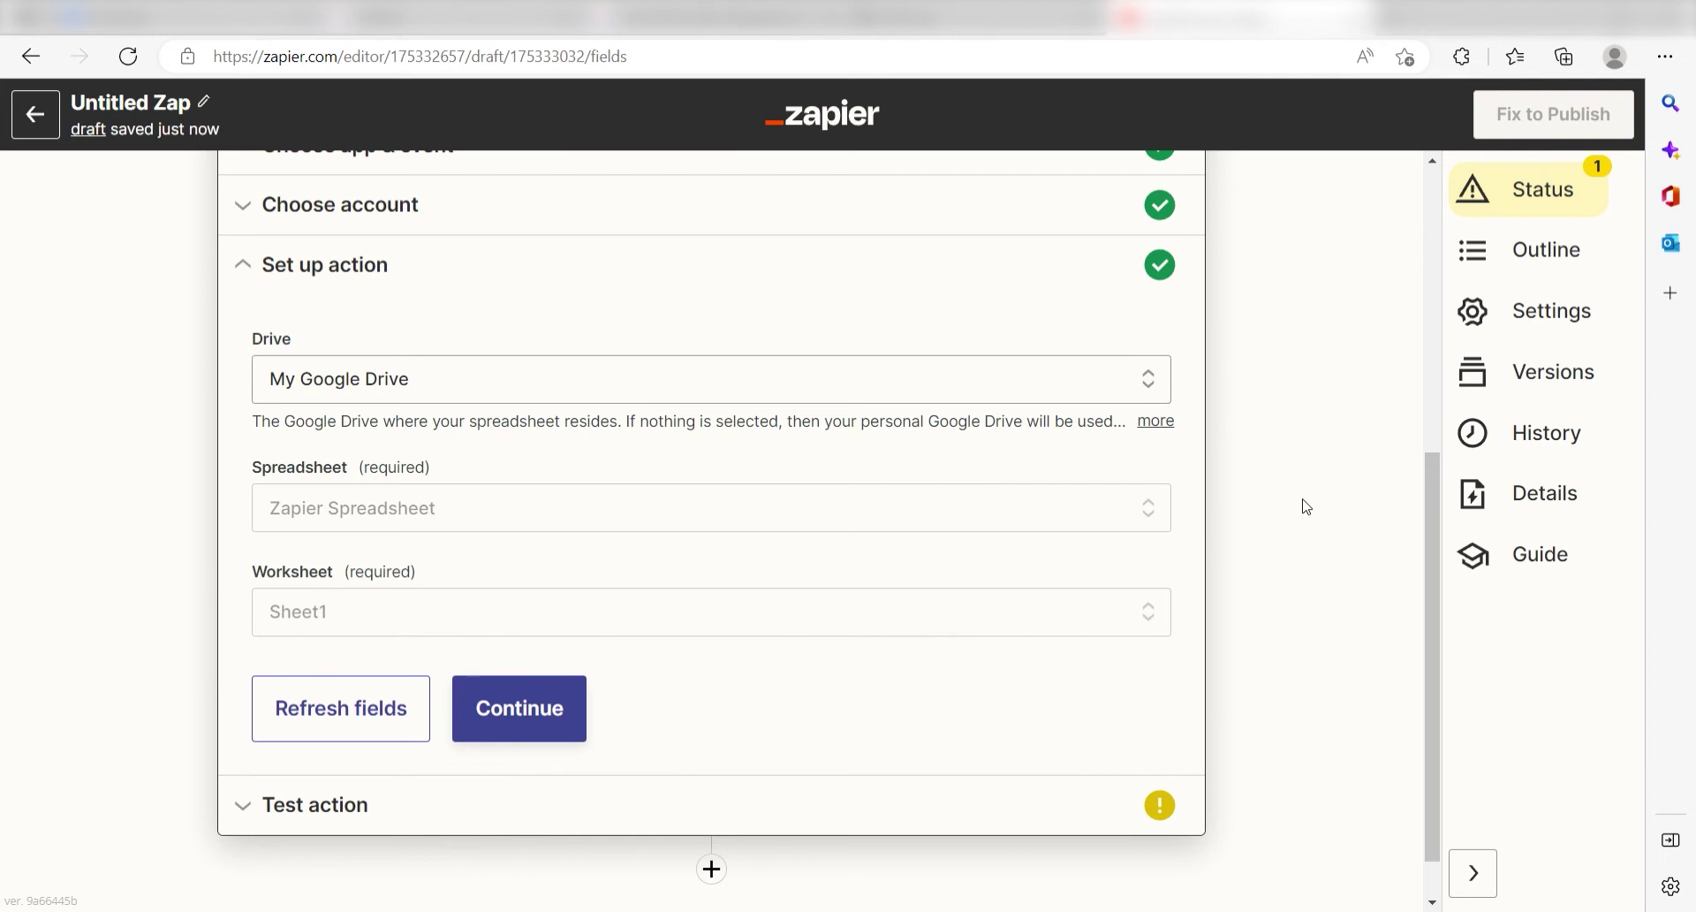
{"action": "left_click", "coordinate": [1104, 509]}
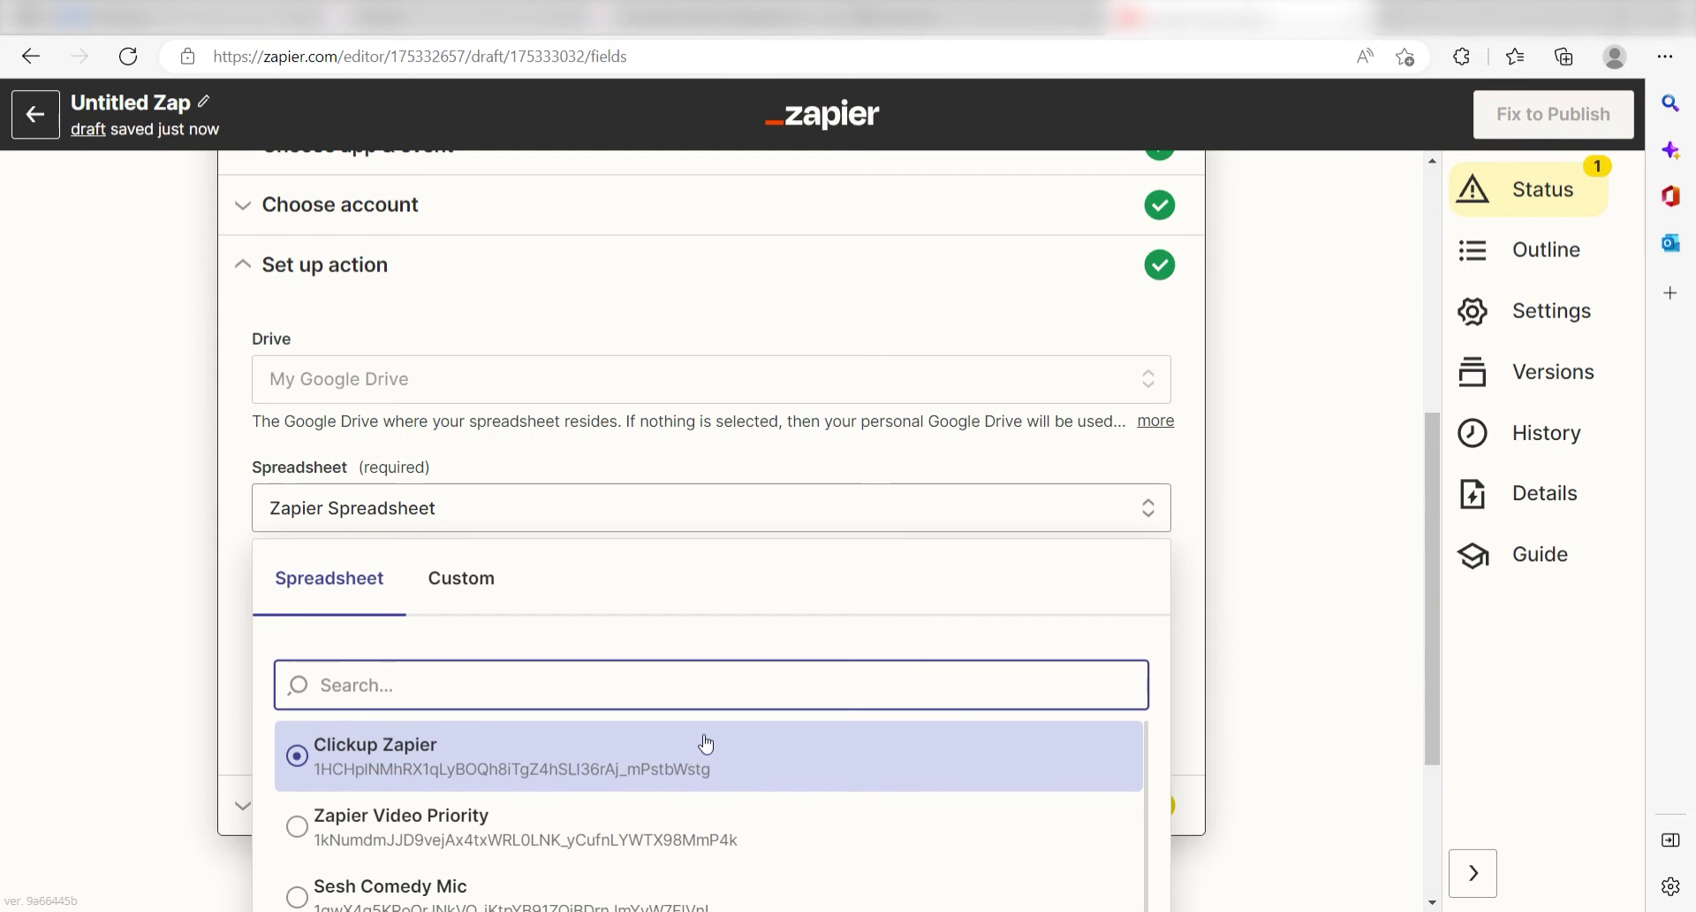
{"action": "left_click", "coordinate": [706, 743]}
{"action": "scroll", "coordinate": [1284, 469], "scroll_direction": "down", "scroll_amount": 4}
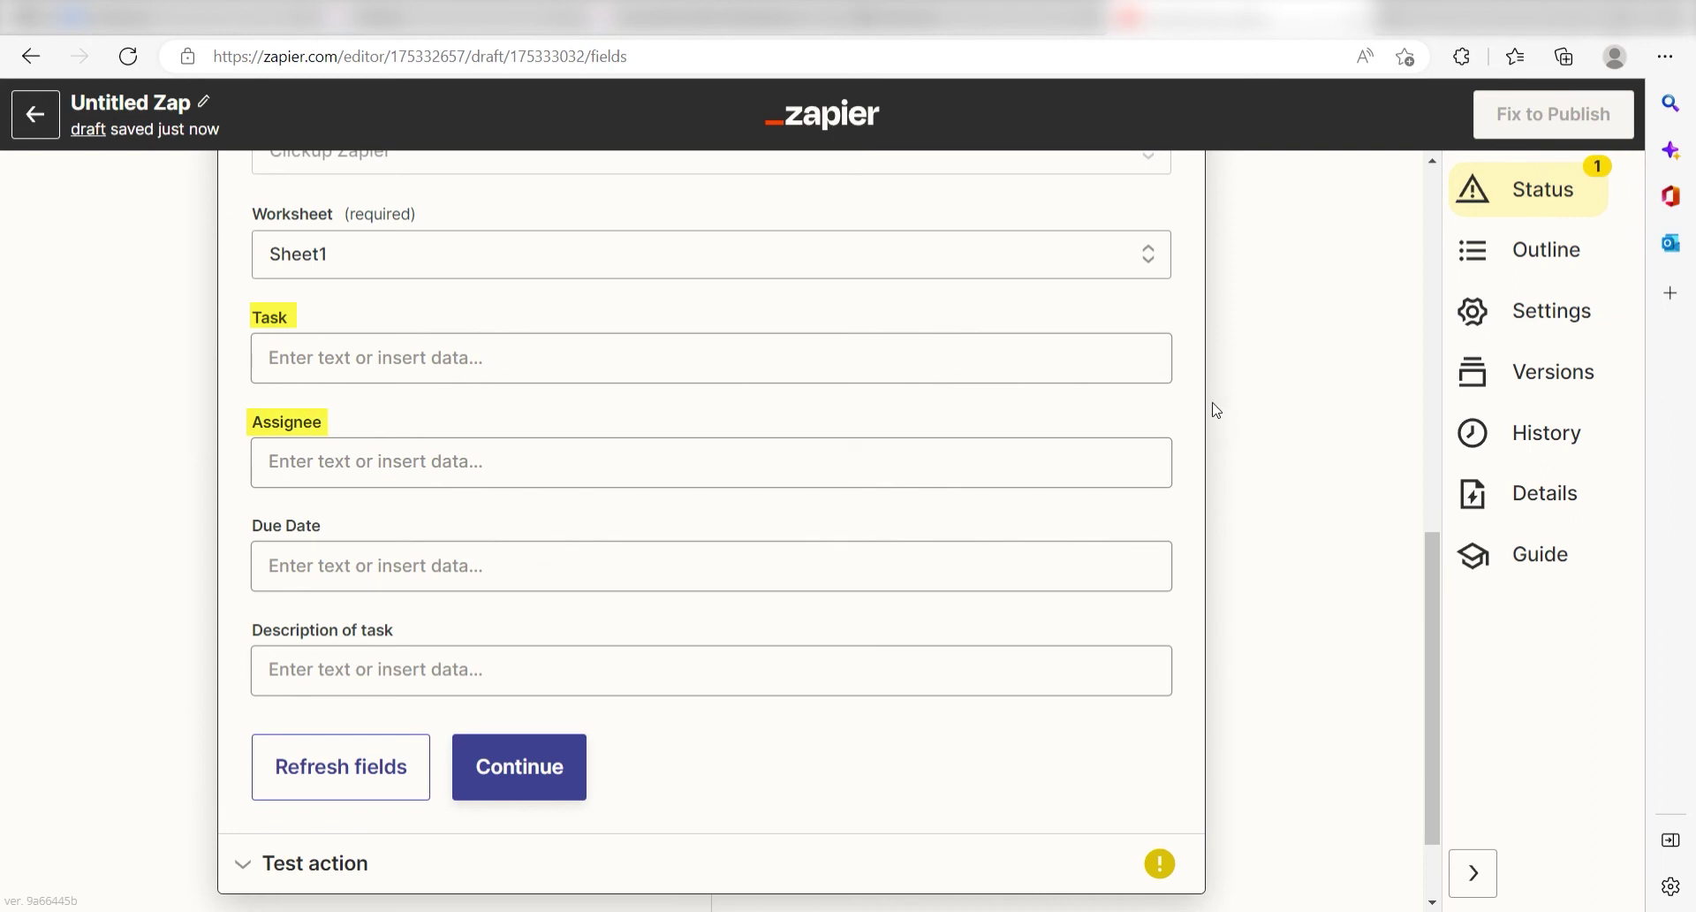
Map ClickUp Task Name into Task and the assignee's username into Assignee
{"action": "left_click", "coordinate": [1165, 373]}
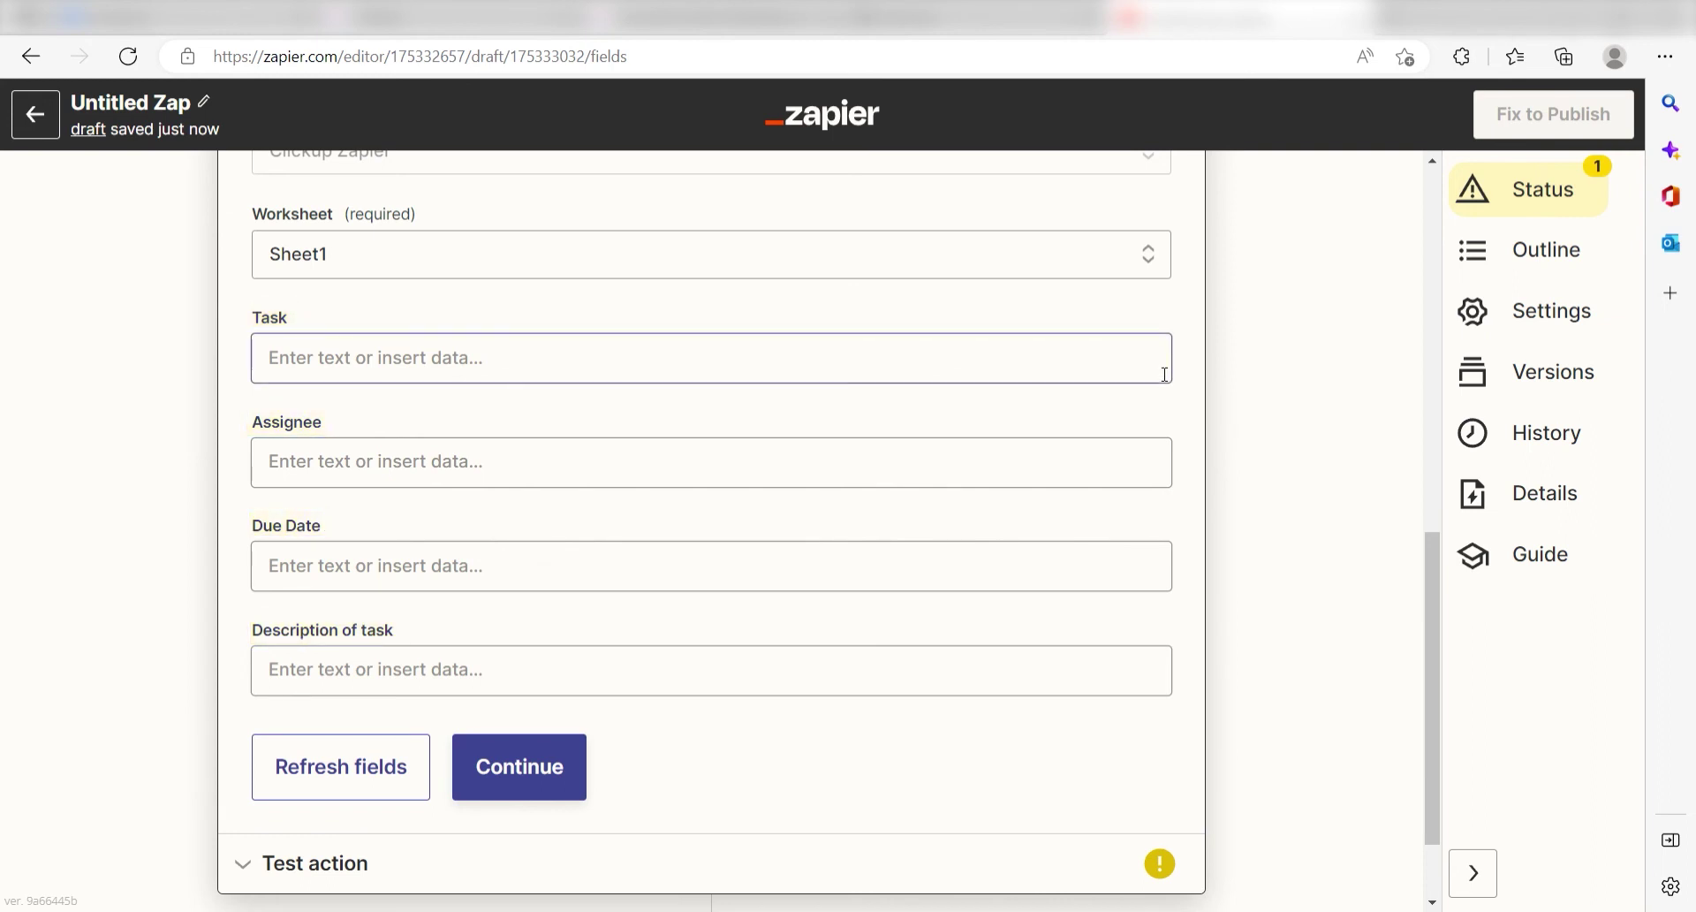
{"action": "left_click", "coordinate": [1165, 374]}
{"action": "left_click", "coordinate": [424, 554]}
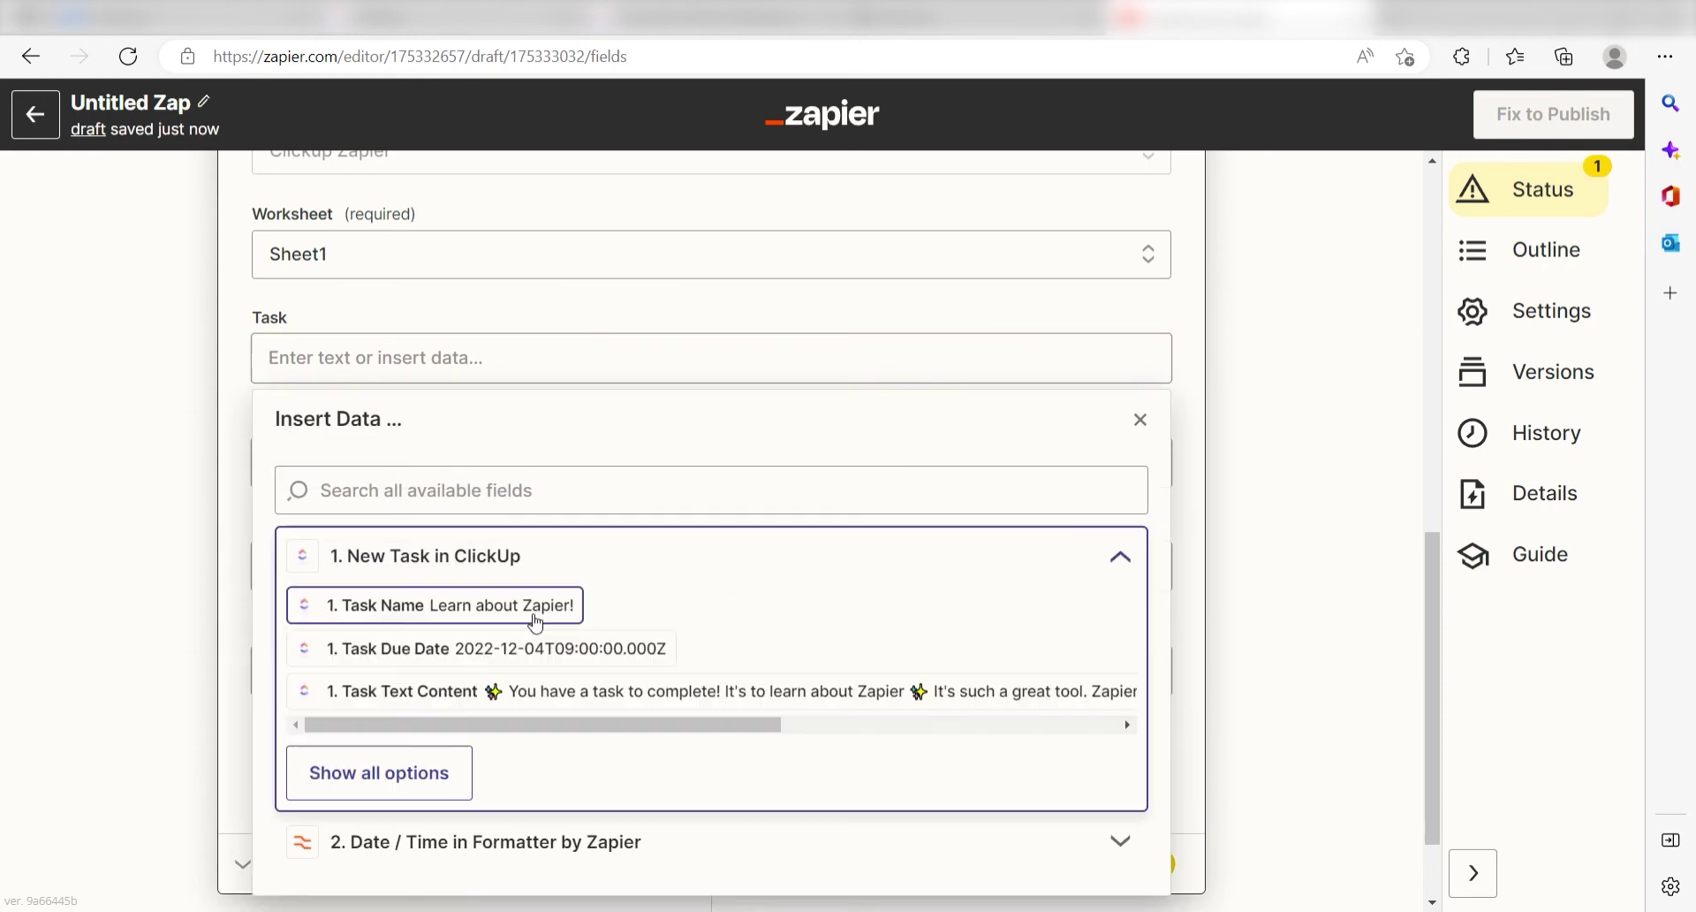
{"action": "left_click", "coordinate": [530, 604]}
{"action": "left_click", "coordinate": [1279, 402]}
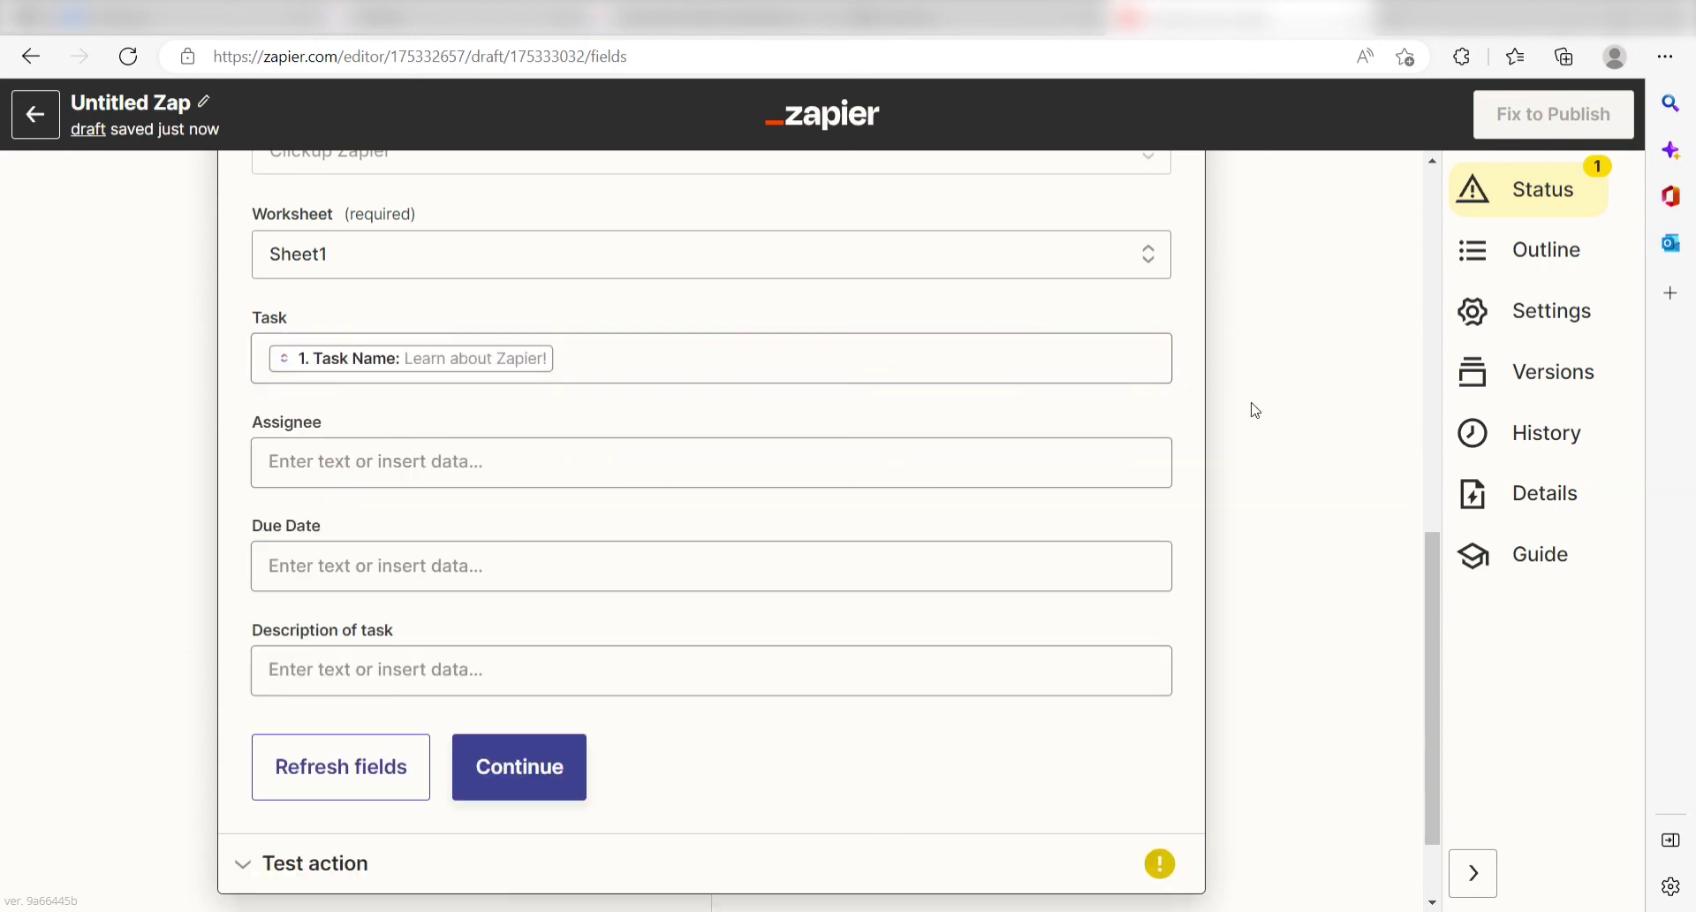
{"action": "left_click", "coordinate": [791, 468]}
{"action": "left_click", "coordinate": [1334, 444]}
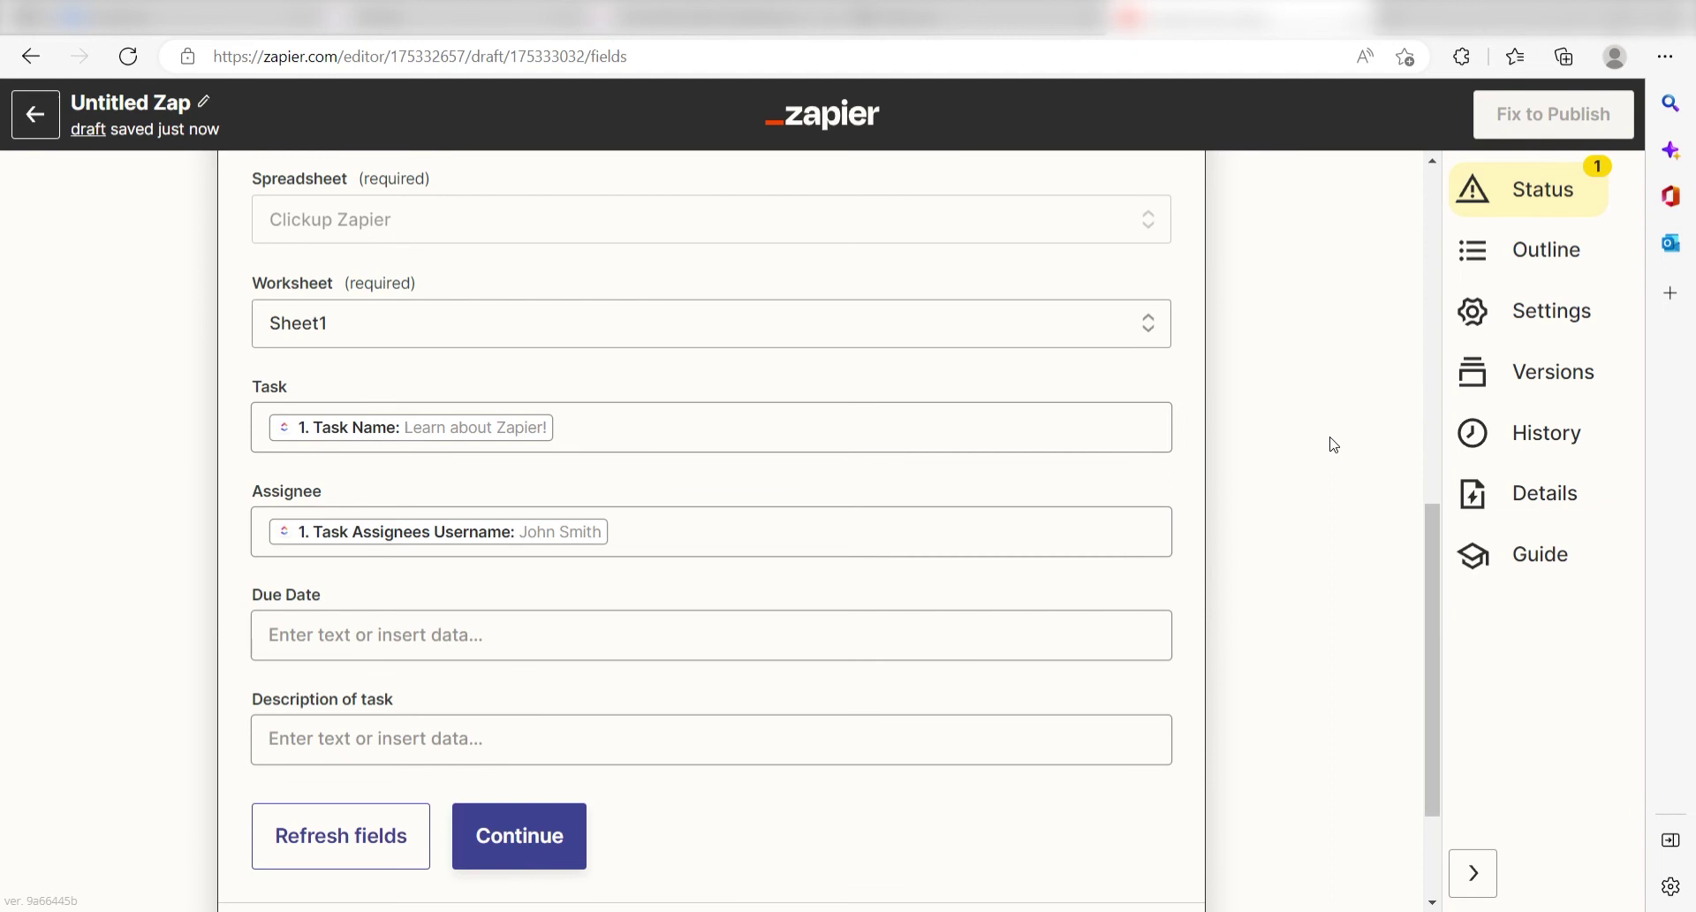
Map the formatted date into Due Date and Task Text Content into Description, then send a test row
{"action": "left_click", "coordinate": [791, 634]}
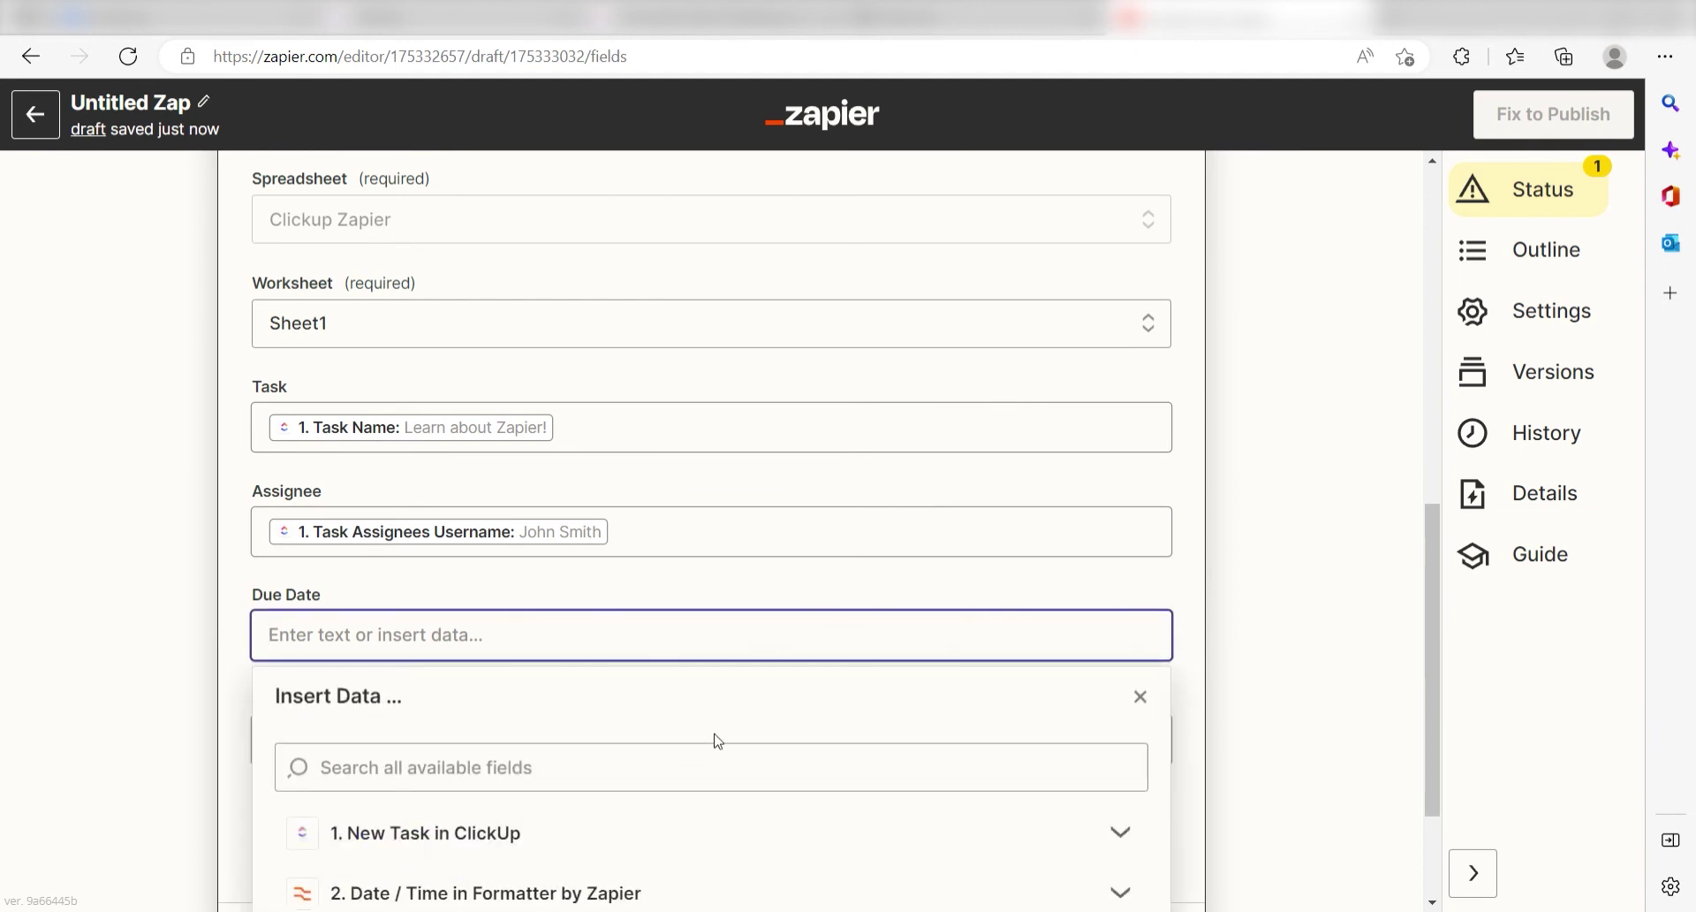
{"action": "left_click", "coordinate": [637, 891]}
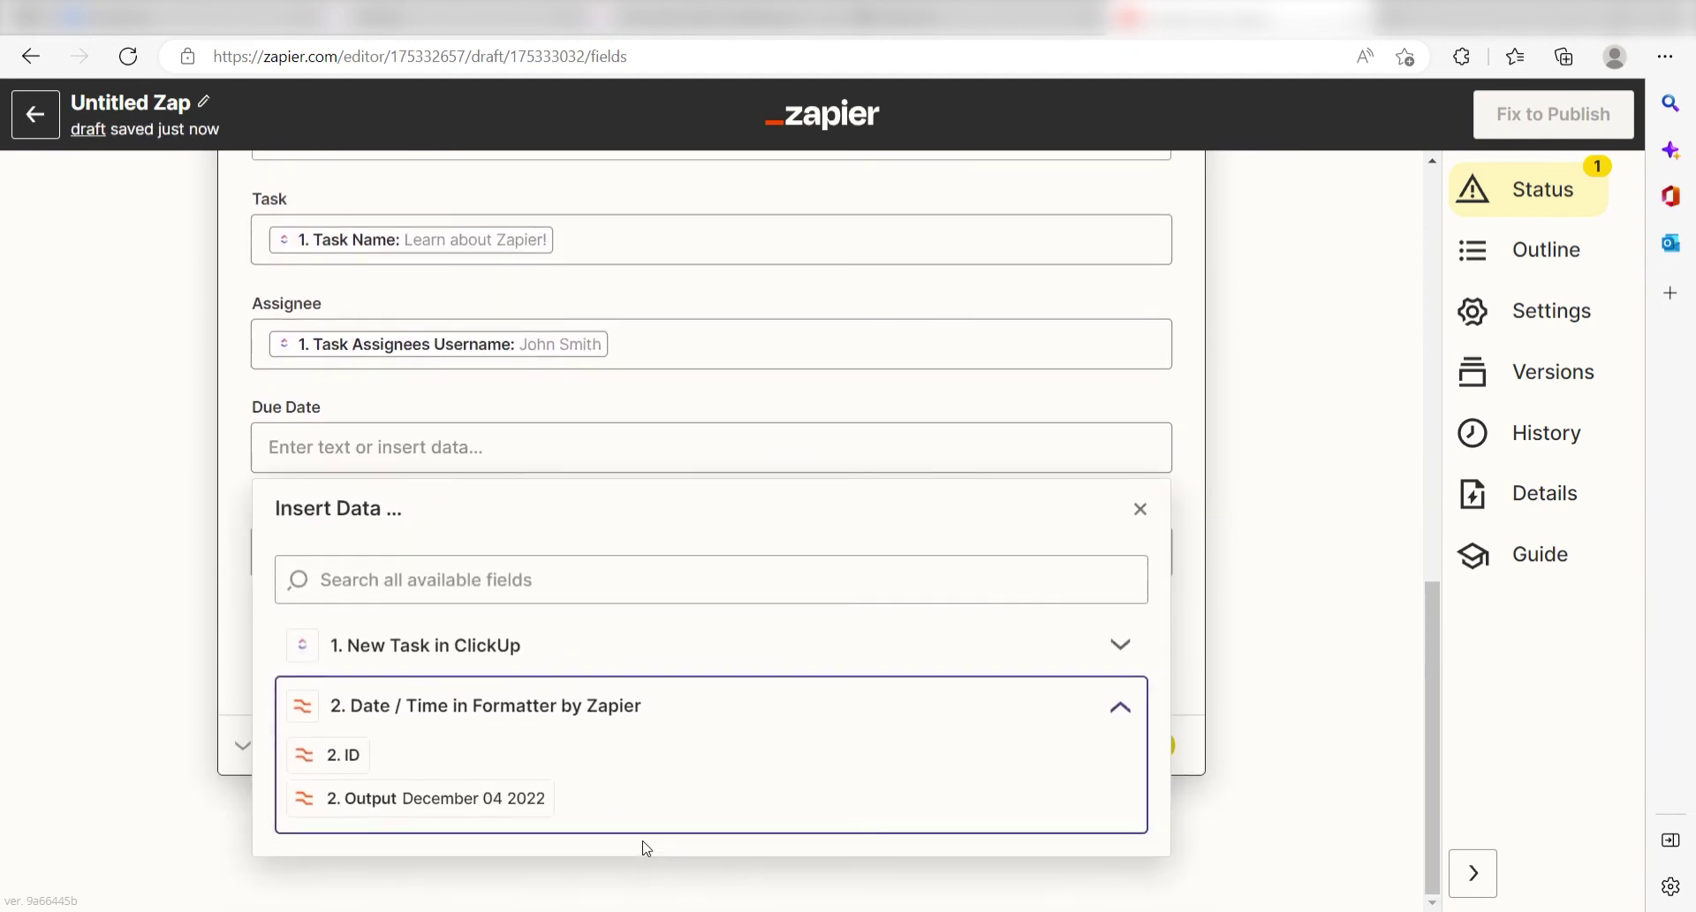
{"action": "left_click", "coordinate": [481, 804]}
{"action": "left_click", "coordinate": [1269, 491]}
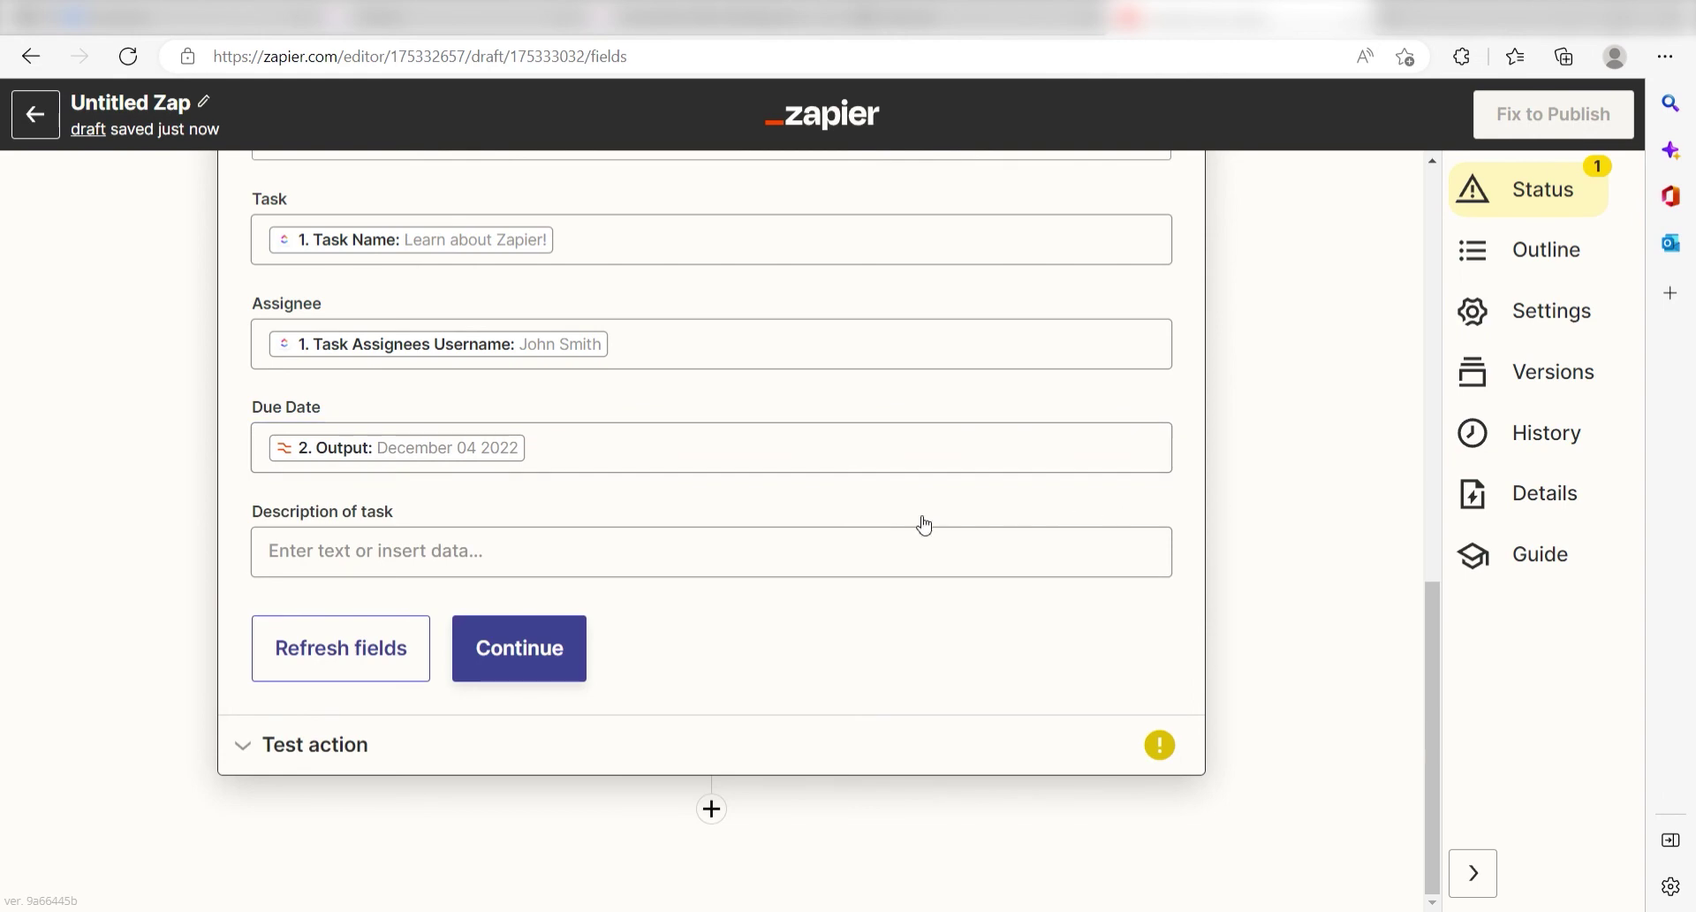
{"action": "left_click", "coordinate": [851, 565]}
{"action": "left_click", "coordinate": [424, 749]}
{"action": "left_click", "coordinate": [530, 706]}
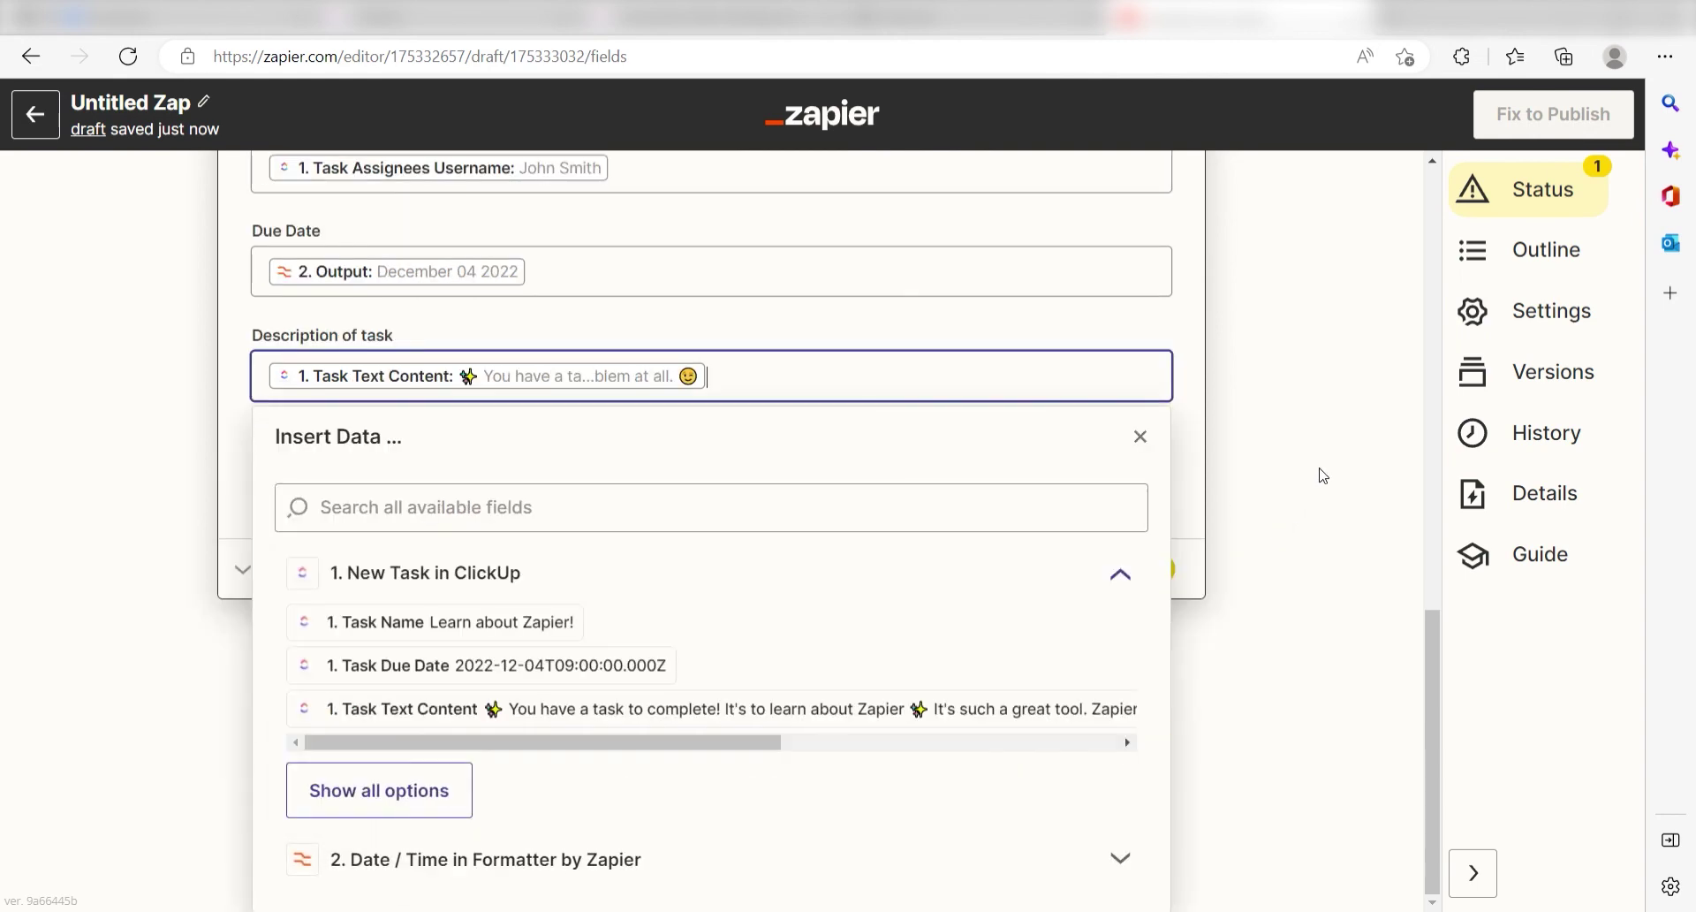
{"action": "left_click", "coordinate": [1322, 468]}
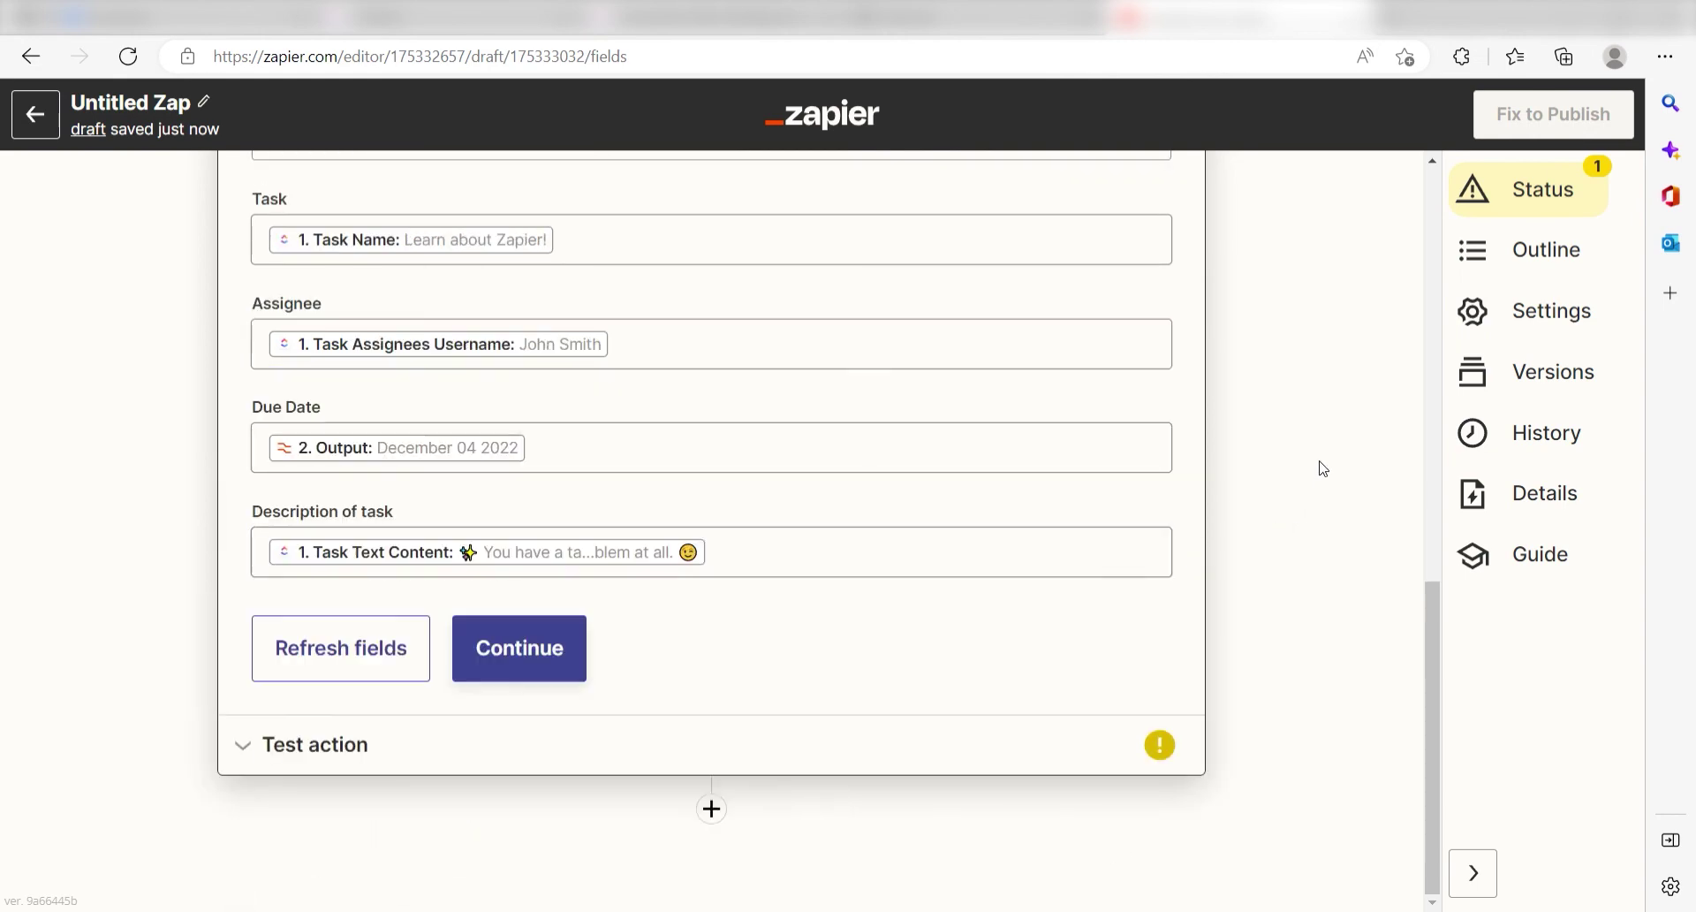
{"action": "left_click", "coordinate": [545, 647]}
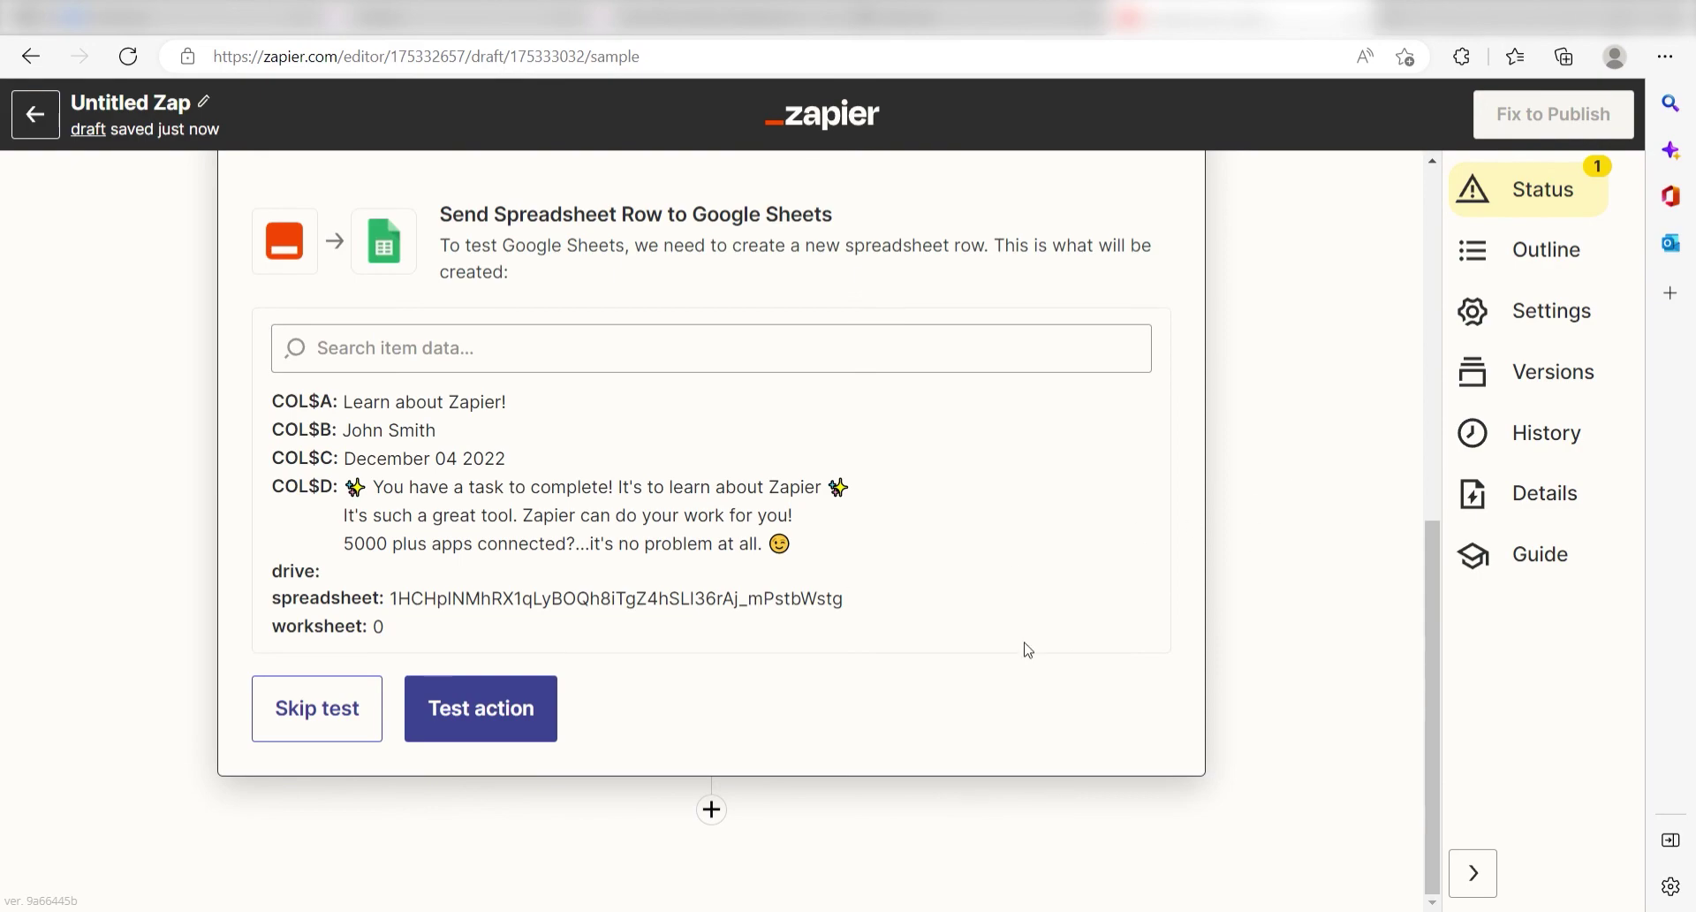
{"action": "left_click", "coordinate": [528, 722]}
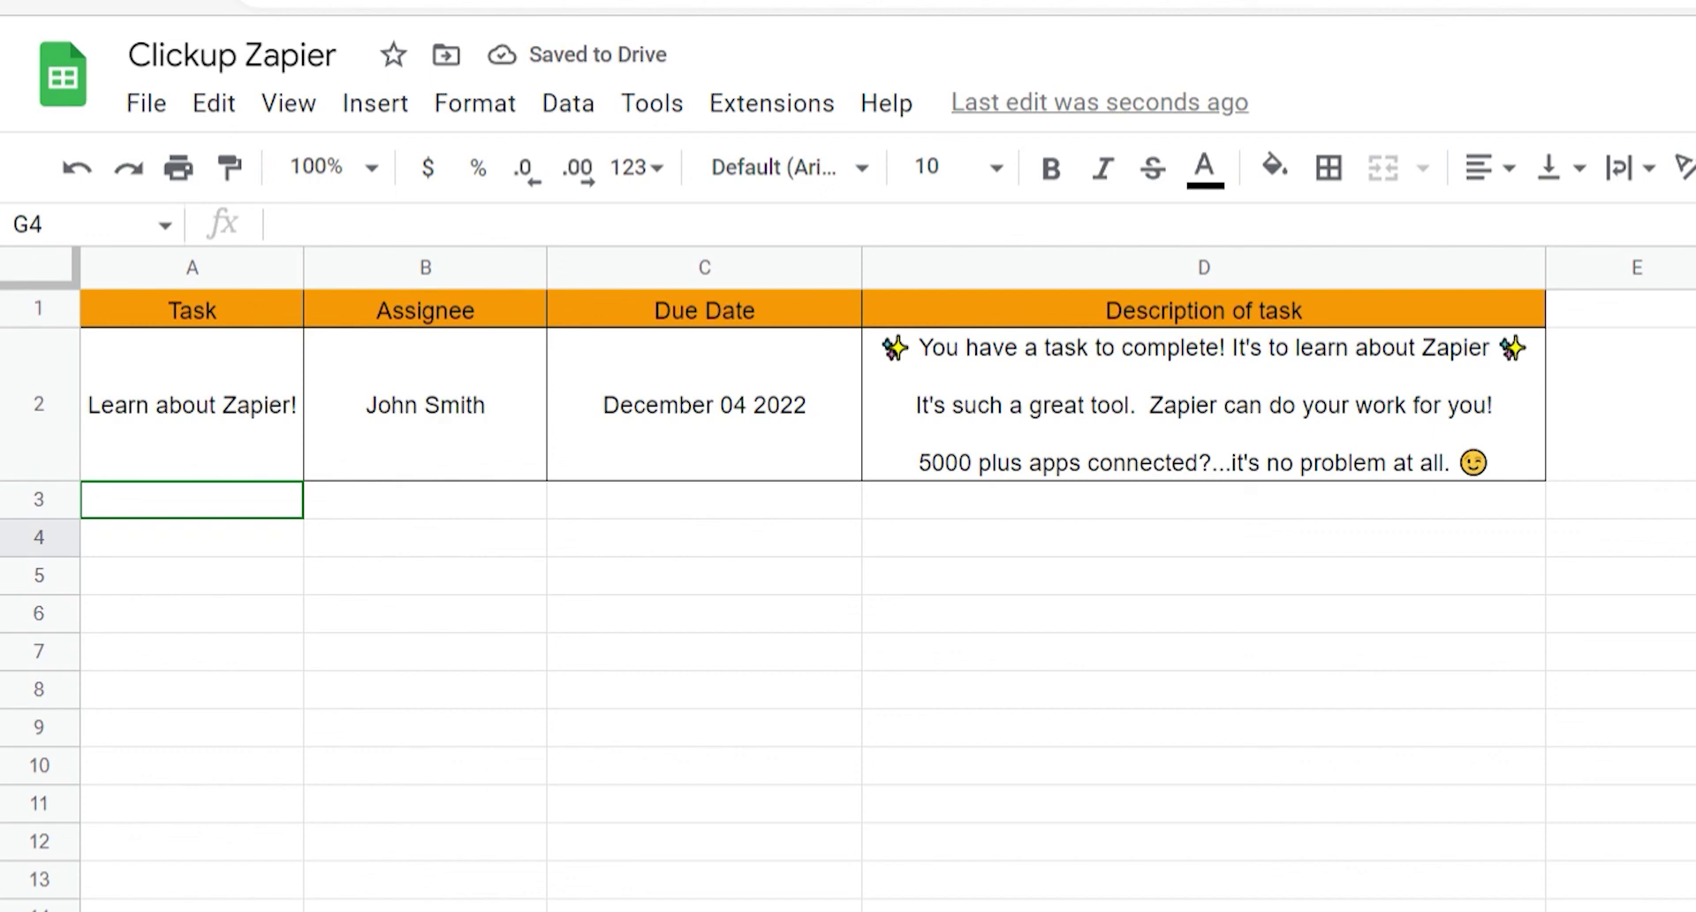
{"action": "key", "text": "Up"}
{"action": "key", "text": "Up"}
{"action": "key", "text": "Right"}
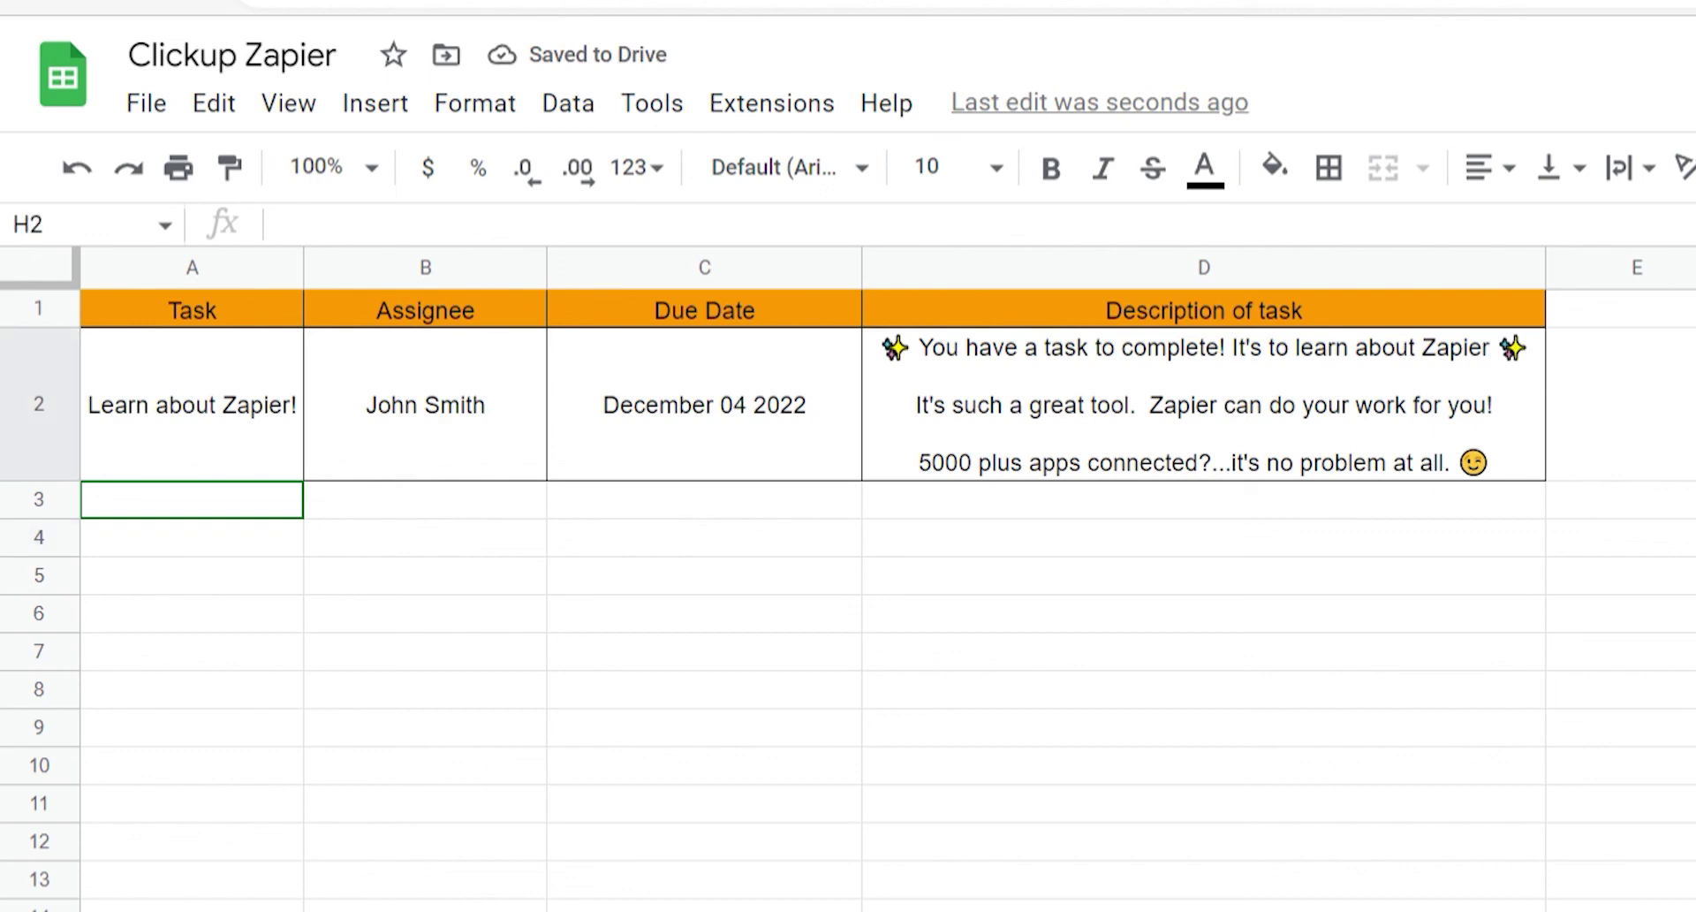